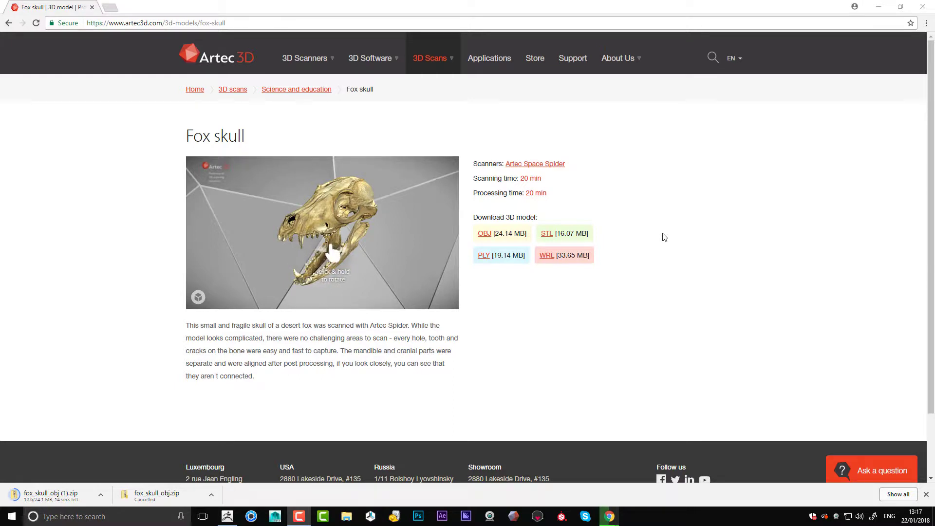
Step: Open the downloaded archive fox_skull_obj (1).zip and close the browser window behind it
{"action": "mouse_move", "coordinate": [271, 204]}
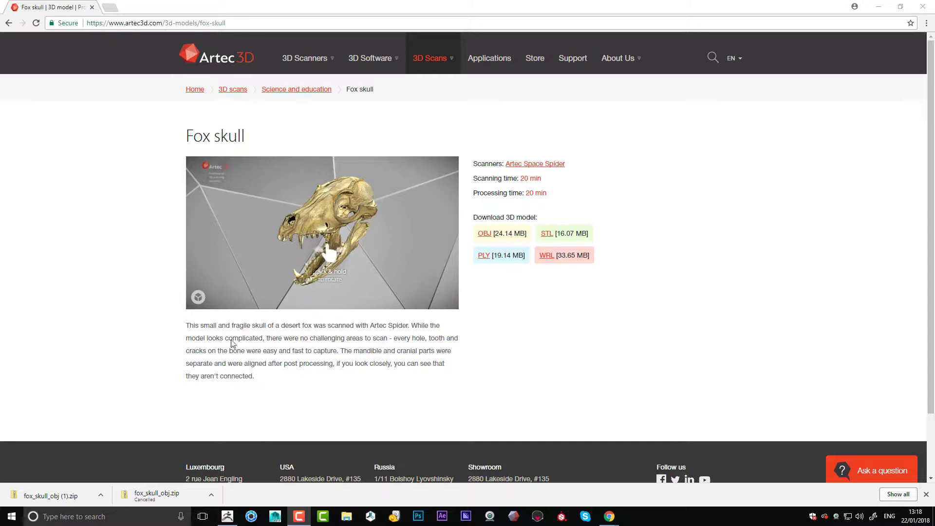
{"action": "left_click", "coordinate": [57, 497]}
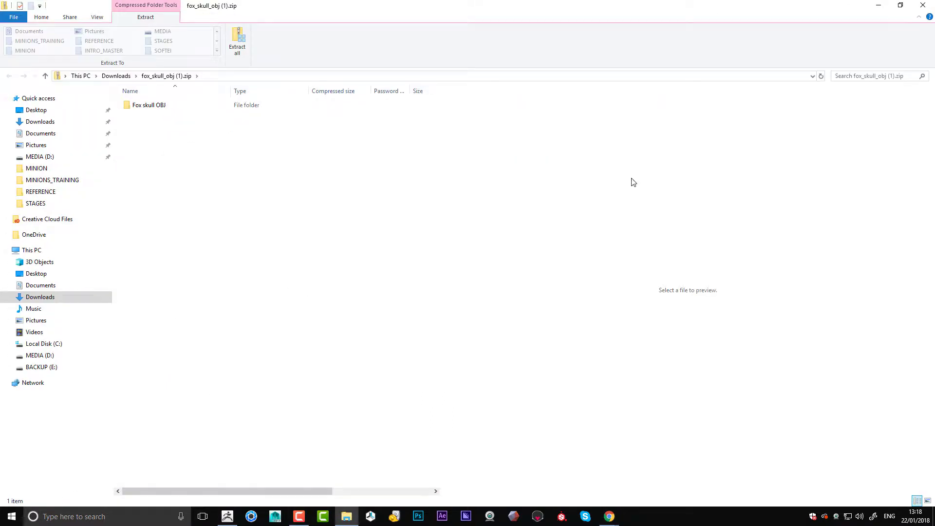
{"action": "left_click", "coordinate": [900, 5]}
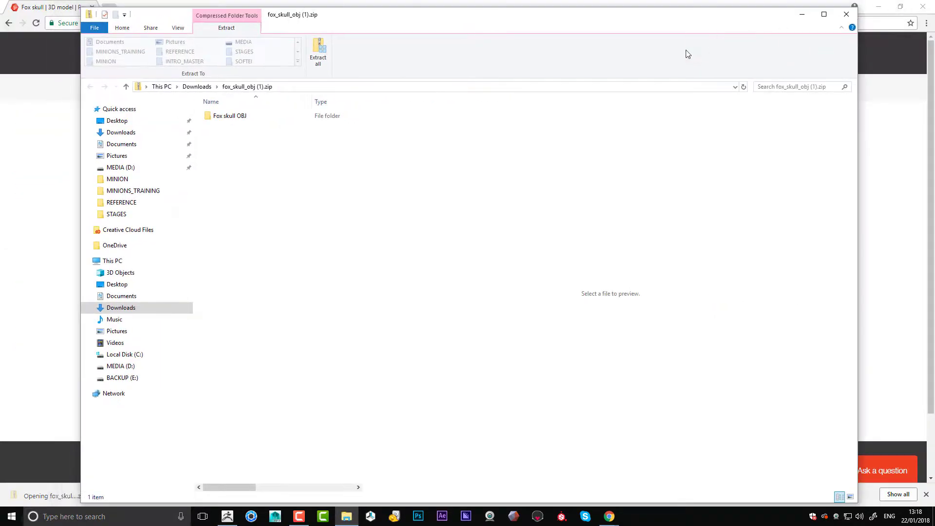
{"action": "left_click", "coordinate": [924, 8]}
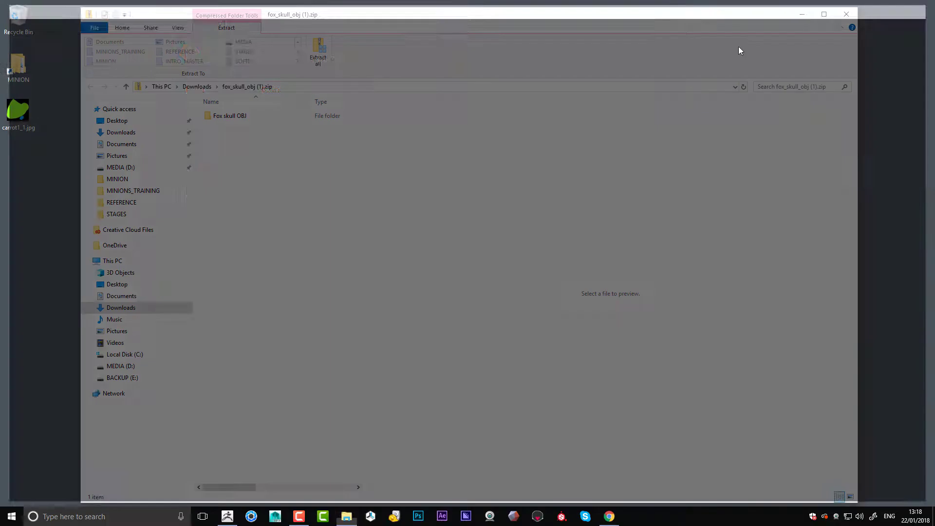
Step: Copy fox_skull.obj from the archive's Fox skull OBJ folder to the desktop and close the archive window
{"action": "left_click", "coordinate": [217, 116]}
{"action": "double_click", "coordinate": [216, 117]}
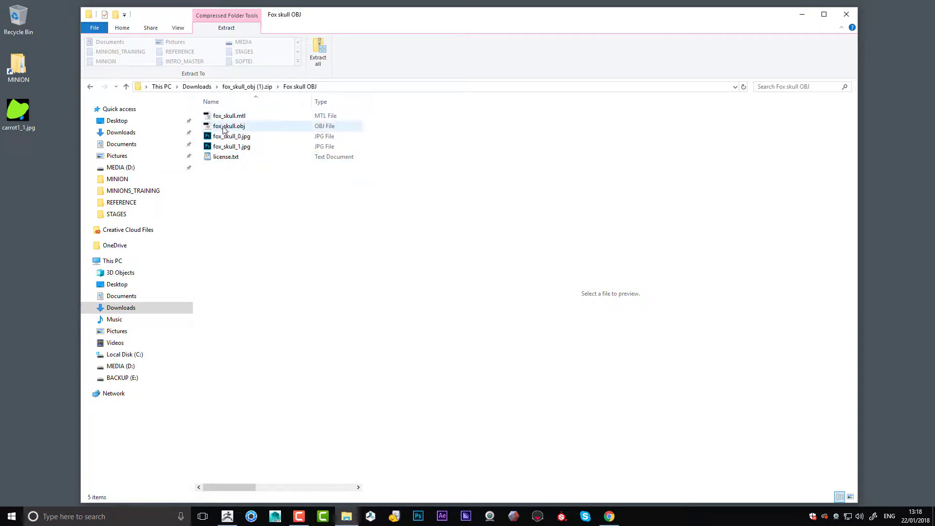
{"action": "left_click_drag", "start_coordinate": [223, 128], "coordinate": [22, 198]}
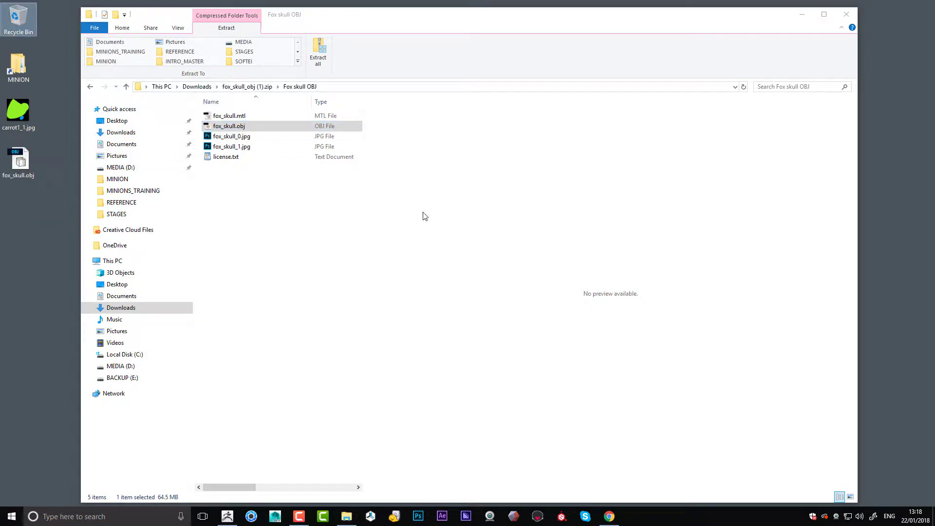
{"action": "left_click", "coordinate": [847, 14]}
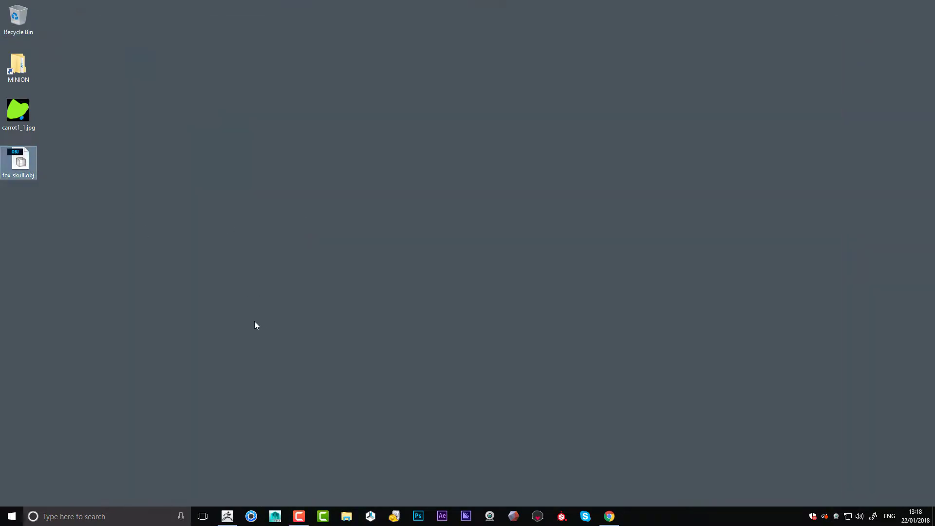
Step: Switch to ZBrush, close LightBox and import fox_skull.obj as a 3D mesh
{"action": "left_click", "coordinate": [228, 516]}
{"action": "left_click", "coordinate": [74, 46]}
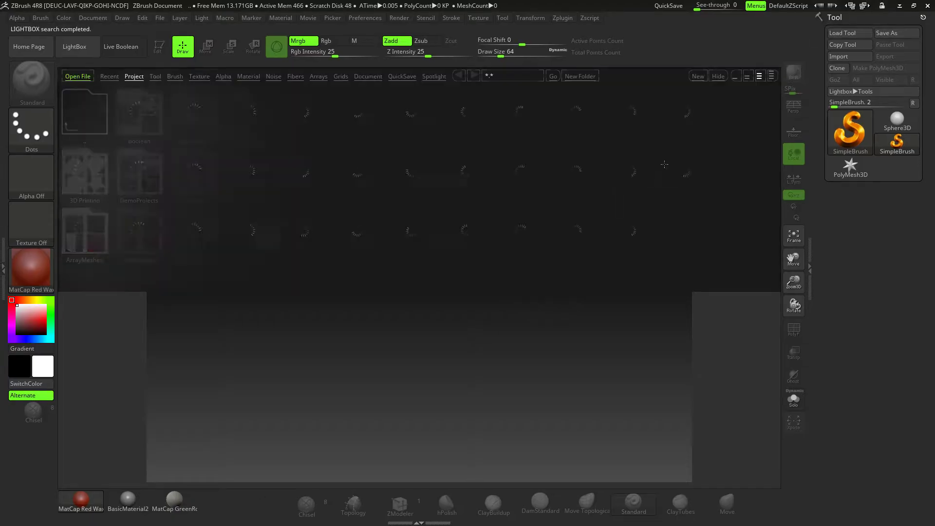
{"action": "left_click", "coordinate": [74, 46]}
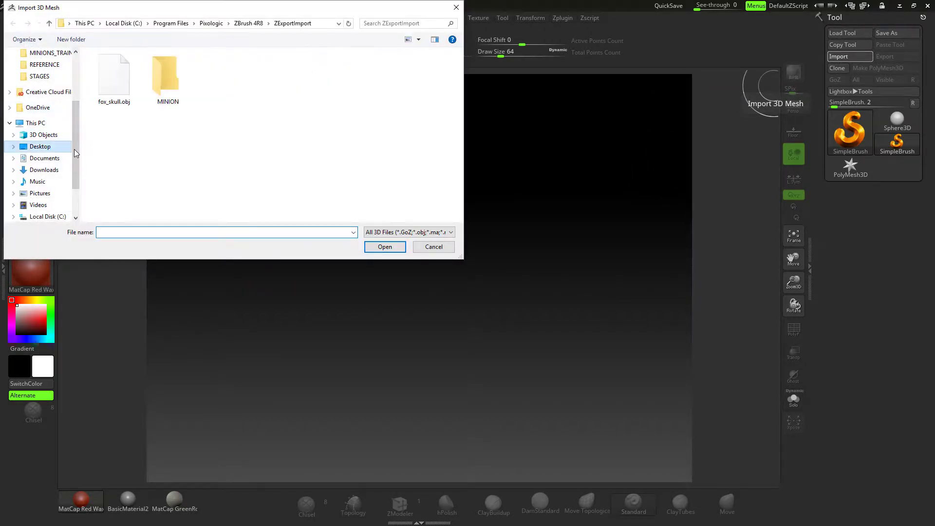
{"action": "left_click", "coordinate": [114, 77]}
{"action": "left_click", "coordinate": [385, 246]}
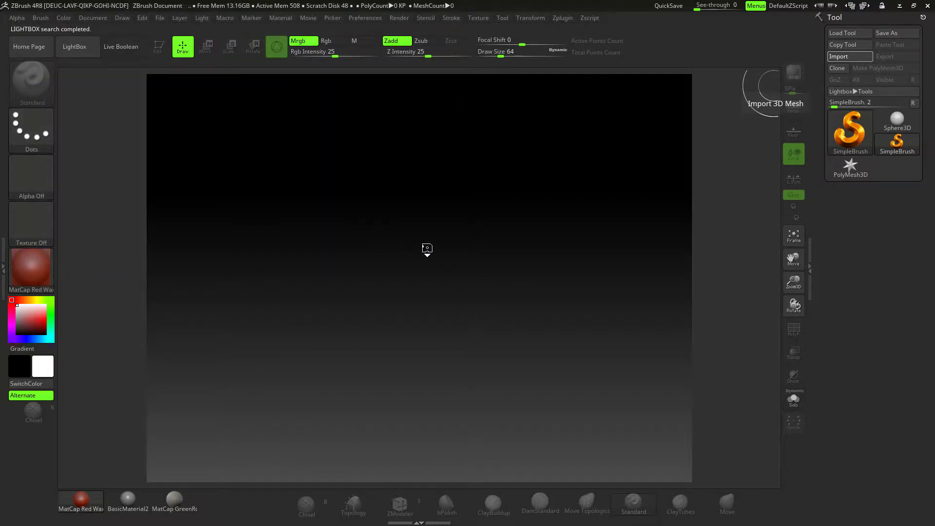
Step: Draw the imported fox skull on the canvas and enter Edit mode
{"action": "left_click_drag", "start_coordinate": [411, 242], "coordinate": [402, 365]}
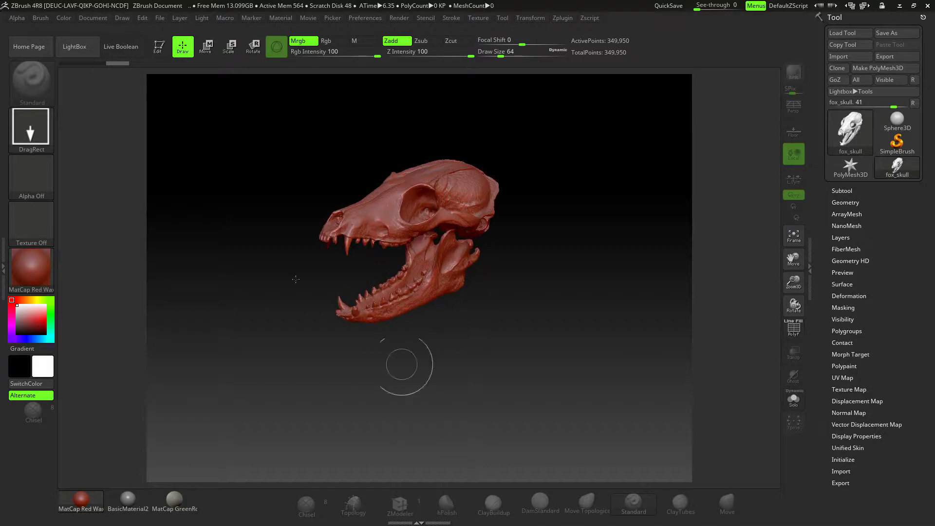
{"action": "key", "text": "t"}
{"action": "left_click_drag", "start_coordinate": [485, 336], "coordinate": [669, 385]}
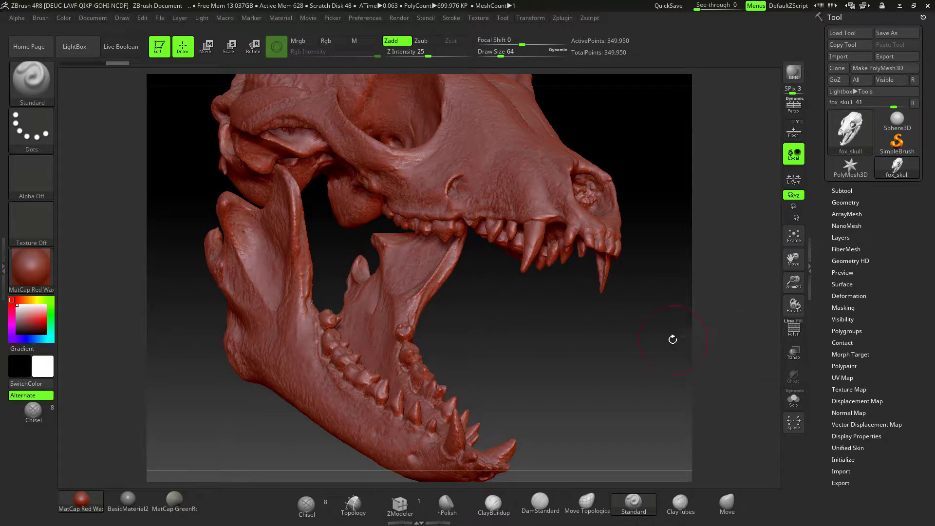
Step: Turn on PolyFrame and examine the skull's mesh, jaws and teeth from several sides
{"action": "left_click", "coordinate": [794, 329]}
{"action": "left_click_drag", "start_coordinate": [665, 334], "coordinate": [508, 259]}
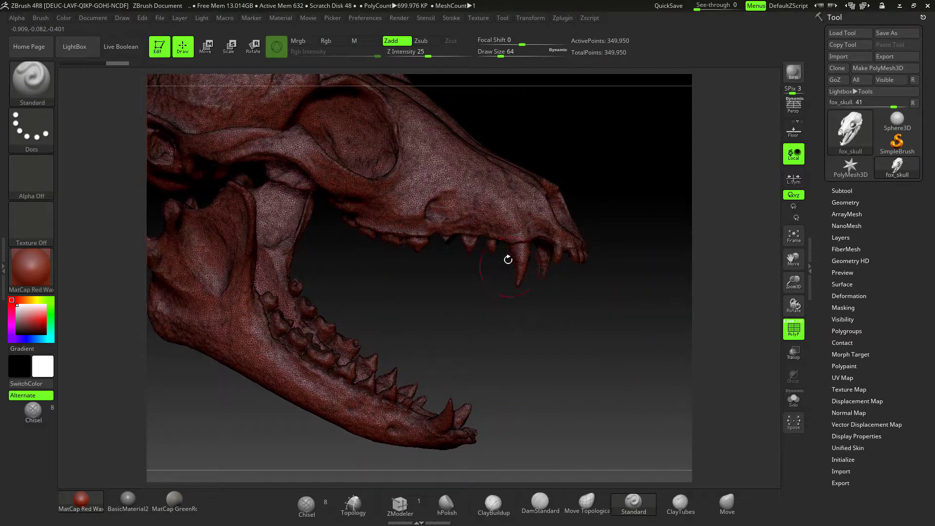
{"action": "mouse_move", "coordinate": [600, 306]}
{"action": "left_mouse_down"}
{"action": "mouse_move", "coordinate": [567, 320]}
{"action": "mouse_move", "coordinate": [585, 325]}
{"action": "mouse_move", "coordinate": [560, 317]}
{"action": "mouse_move", "coordinate": [583, 353]}
{"action": "mouse_move", "coordinate": [520, 343]}
{"action": "mouse_move", "coordinate": [469, 353]}
{"action": "left_mouse_up"}
{"action": "left_click_drag", "start_coordinate": [395, 361], "coordinate": [444, 248], "text": "ctrl"}
{"action": "mouse_move", "coordinate": [517, 354]}
{"action": "left_mouse_down"}
{"action": "mouse_move", "coordinate": [511, 333]}
{"action": "mouse_move", "coordinate": [480, 329]}
{"action": "mouse_move", "coordinate": [511, 317]}
{"action": "mouse_move", "coordinate": [677, 315]}
{"action": "mouse_move", "coordinate": [594, 271]}
{"action": "mouse_move", "coordinate": [620, 273]}
{"action": "left_mouse_up"}
{"action": "mouse_move", "coordinate": [596, 169]}
{"action": "left_mouse_down"}
{"action": "mouse_move", "coordinate": [562, 148]}
{"action": "mouse_move", "coordinate": [363, 257]}
{"action": "mouse_move", "coordinate": [314, 309]}
{"action": "mouse_move", "coordinate": [306, 357]}
{"action": "left_mouse_up"}
{"action": "left_click_drag", "start_coordinate": [400, 365], "coordinate": [442, 363]}
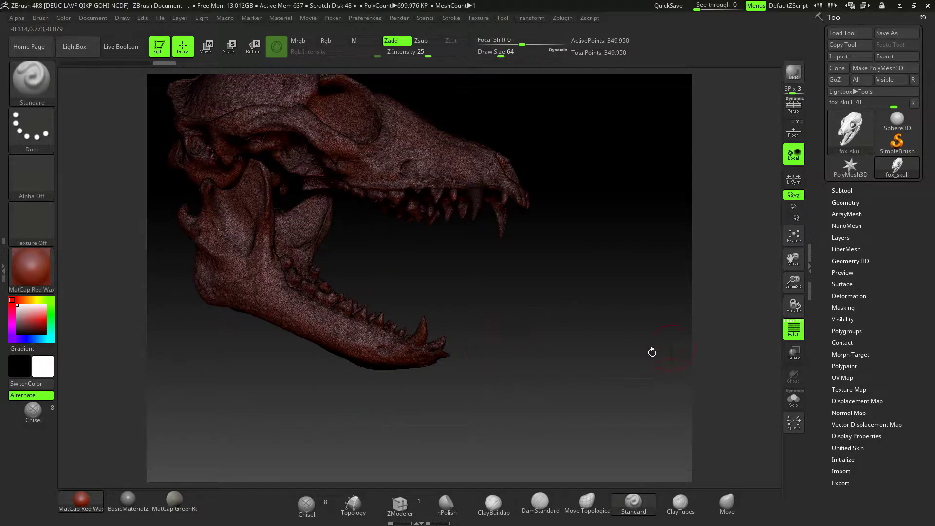
{"action": "left_click_drag", "start_coordinate": [603, 372], "coordinate": [578, 355], "text": "ctrl"}
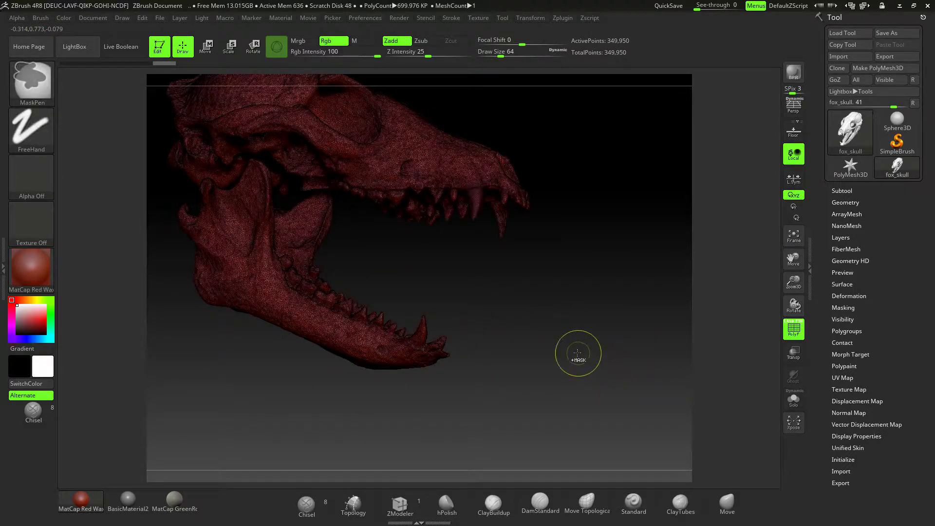
Step: Isolate the polygroup of the upper canine tooth, hiding the rest of the skull
{"action": "left_click_drag", "start_coordinate": [567, 297], "coordinate": [501, 292], "text": "alt"}
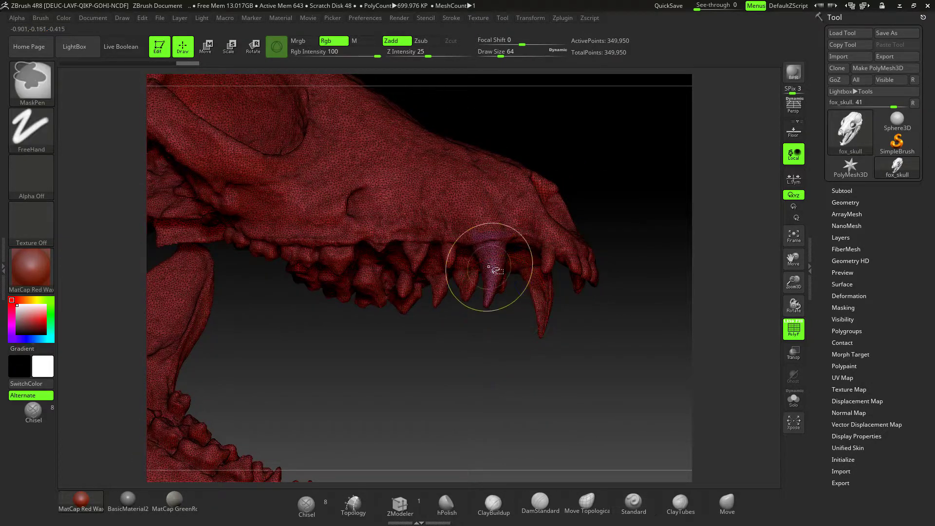
{"action": "left_click", "coordinate": [498, 280], "text": "ctrl+shift"}
{"action": "mouse_move", "coordinate": [556, 367]}
{"action": "left_mouse_down"}
{"action": "mouse_move", "coordinate": [560, 390]}
{"action": "mouse_move", "coordinate": [489, 361]}
{"action": "mouse_move", "coordinate": [480, 324]}
{"action": "mouse_move", "coordinate": [554, 342]}
{"action": "mouse_move", "coordinate": [615, 395]}
{"action": "mouse_move", "coordinate": [601, 328]}
{"action": "mouse_move", "coordinate": [600, 336]}
{"action": "left_mouse_up"}
{"action": "left_click_drag", "start_coordinate": [611, 303], "coordinate": [587, 323]}
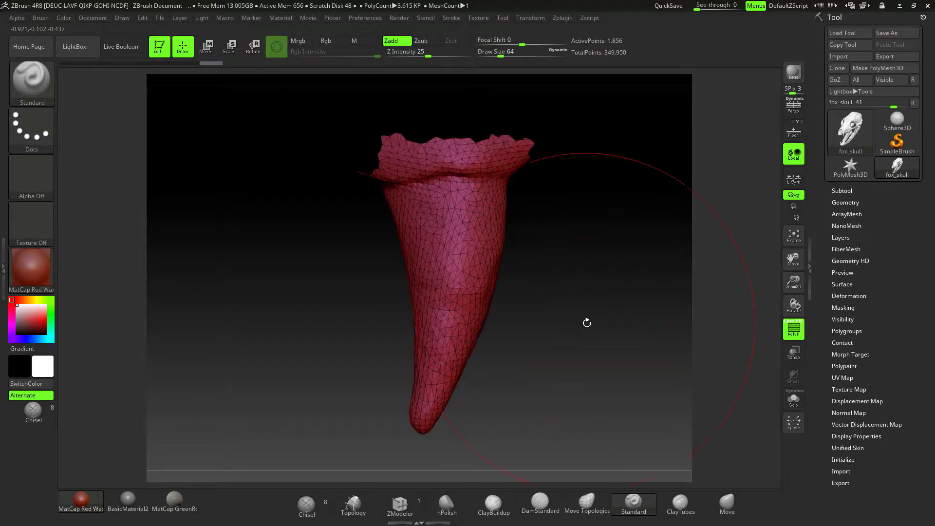
Step: Set the draw size to 11 and mask the isolated tooth from just below its collar to the tip
{"action": "key", "text": "space"}
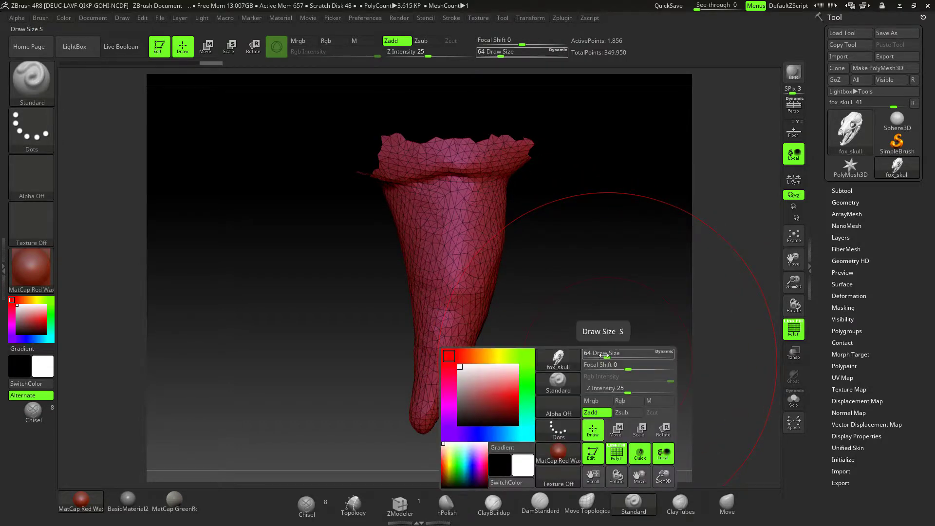
{"action": "left_click_drag", "start_coordinate": [593, 353], "coordinate": [595, 352]}
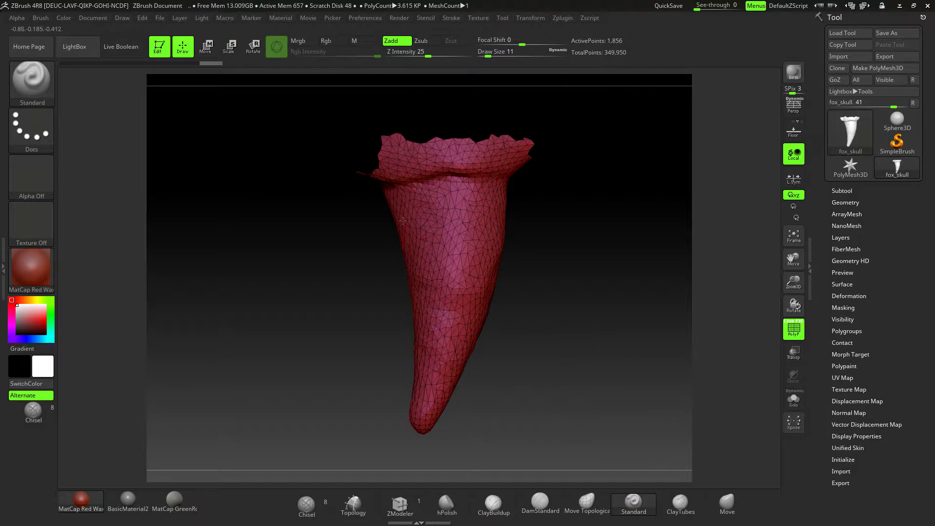
{"action": "mouse_move", "coordinate": [376, 198]}
{"action": "left_mouse_down", "text": "ctrl"}
{"action": "mouse_move", "coordinate": [459, 287]}
{"action": "mouse_move", "coordinate": [505, 438]}
{"action": "mouse_move", "coordinate": [581, 462]}
{"action": "left_mouse_up", "text": "ctrl"}
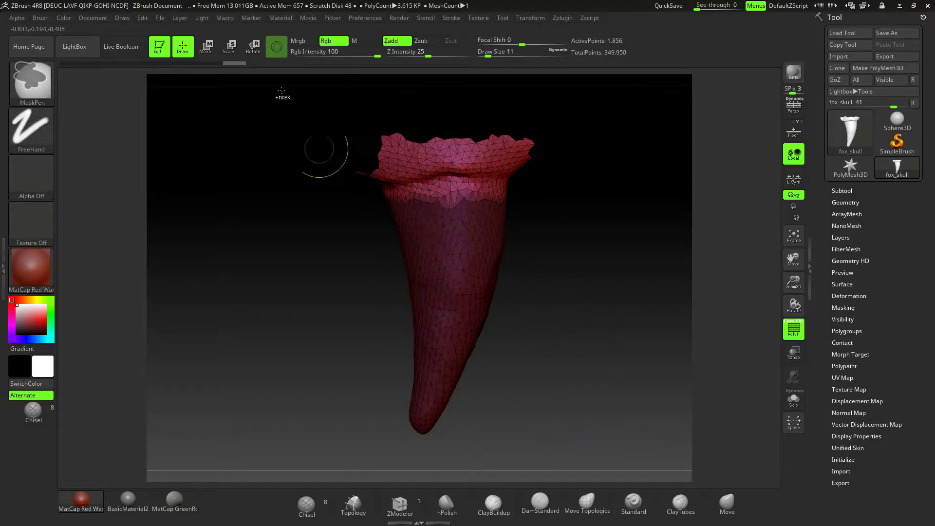
Step: Switch to Move mode and unhide the rest of the skull around the masked canine tooth
{"action": "left_click", "coordinate": [206, 47]}
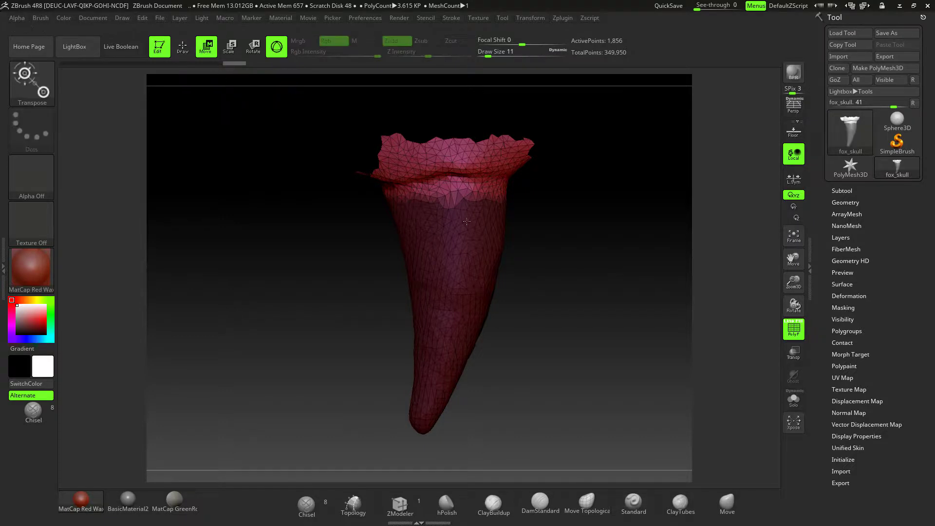
{"action": "mouse_move", "coordinate": [615, 270]}
{"action": "left_mouse_down", "text": "alt"}
{"action": "mouse_move", "coordinate": [599, 258]}
{"action": "mouse_move", "coordinate": [622, 270]}
{"action": "left_mouse_up", "text": "alt"}
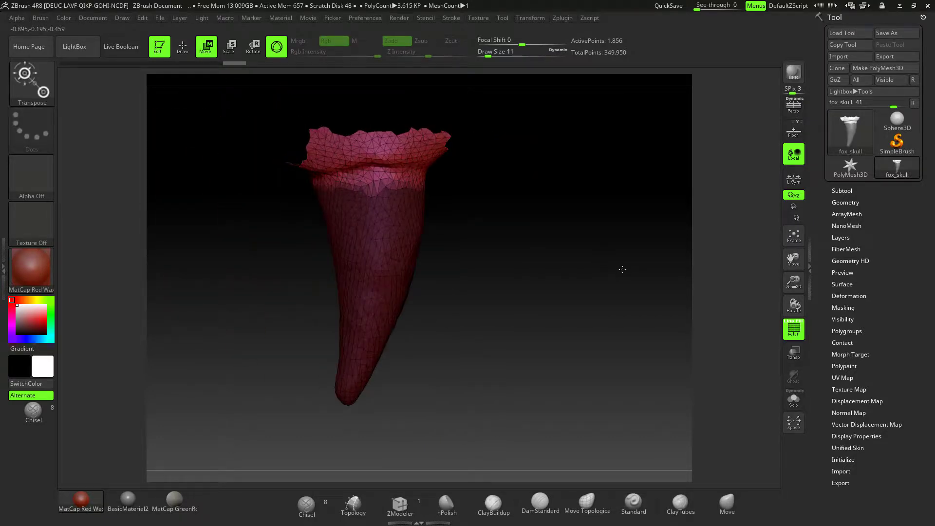
{"action": "key", "text": "f"}
{"action": "mouse_move", "coordinate": [616, 308]}
{"action": "left_mouse_down", "text": "alt"}
{"action": "mouse_move", "coordinate": [584, 280]}
{"action": "mouse_move", "coordinate": [631, 317]}
{"action": "left_mouse_up", "text": "alt"}
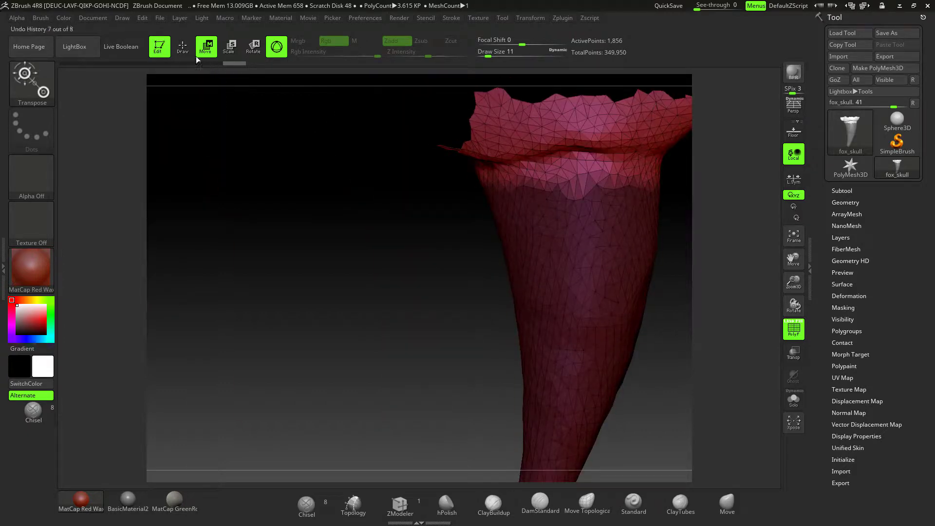
{"action": "left_click_drag", "start_coordinate": [666, 369], "coordinate": [594, 308], "text": "alt"}
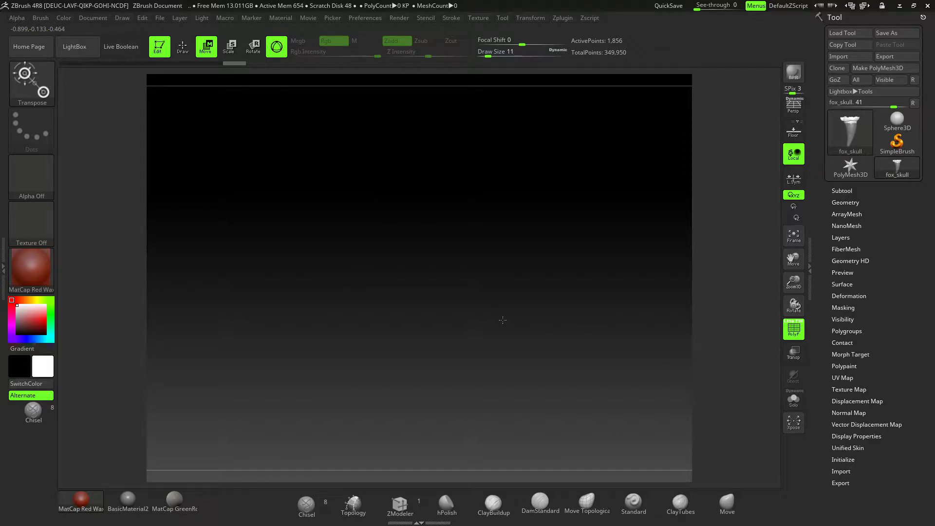
{"action": "key", "text": "f"}
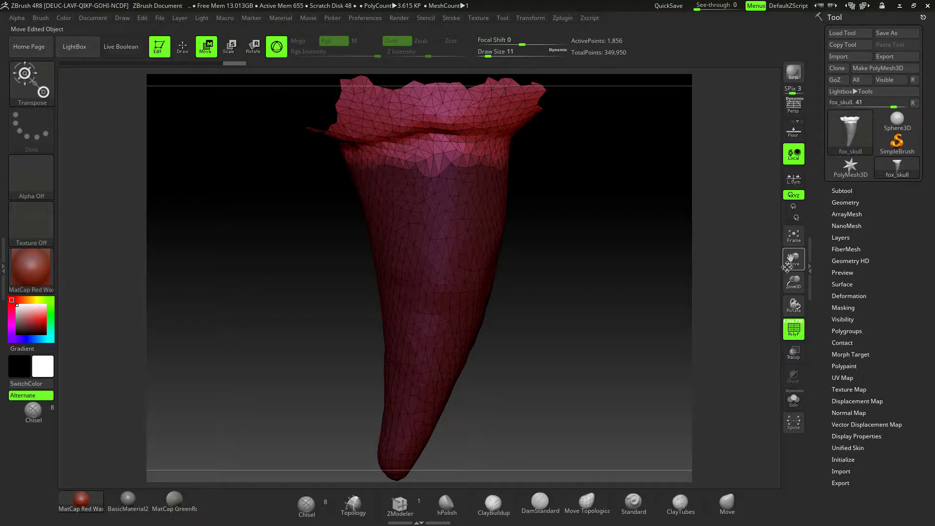
{"action": "left_click_drag", "start_coordinate": [794, 283], "coordinate": [794, 282]}
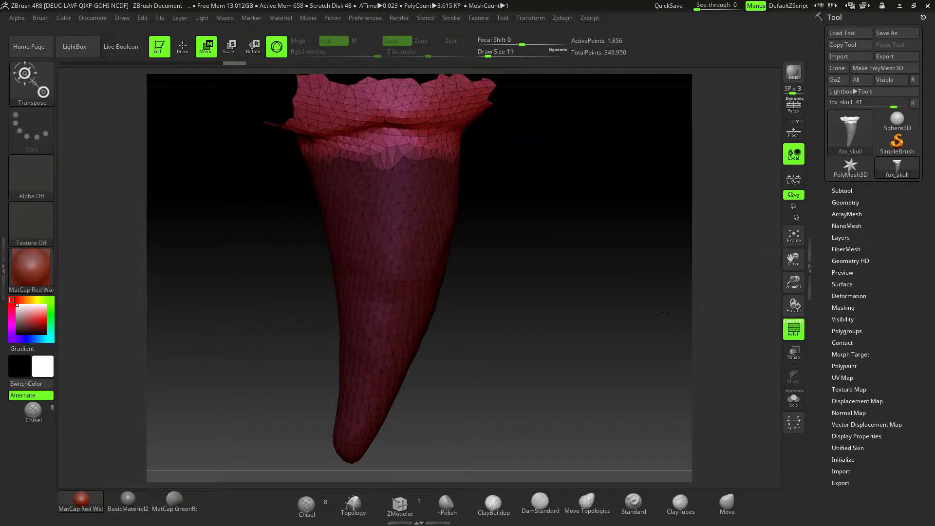
{"action": "left_click", "coordinate": [638, 246], "text": "ctrl+shift"}
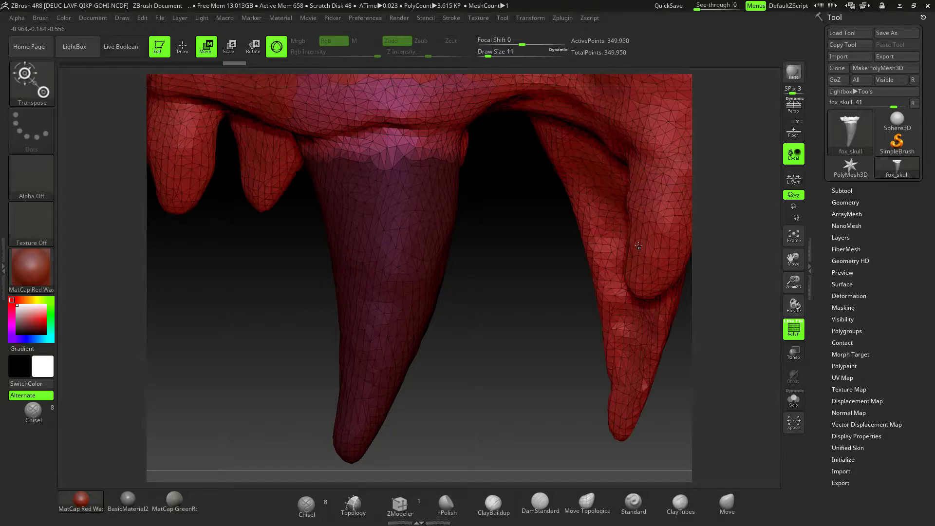
{"action": "left_click_drag", "start_coordinate": [572, 345], "coordinate": [525, 301]}
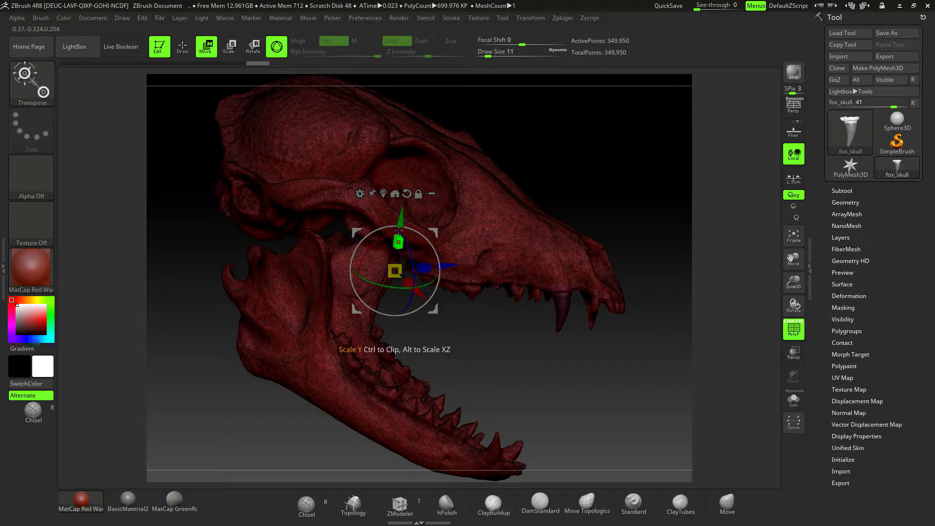
Step: Reset the orientation of the transform gizmo and unlock it for repositioning
{"action": "left_click", "coordinate": [563, 315], "text": "ctrl"}
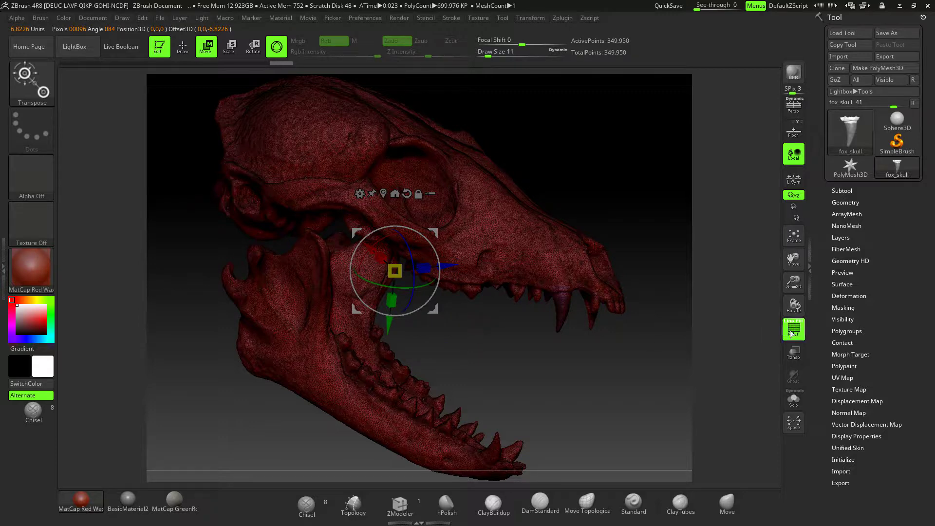
{"action": "left_click", "coordinate": [418, 194]}
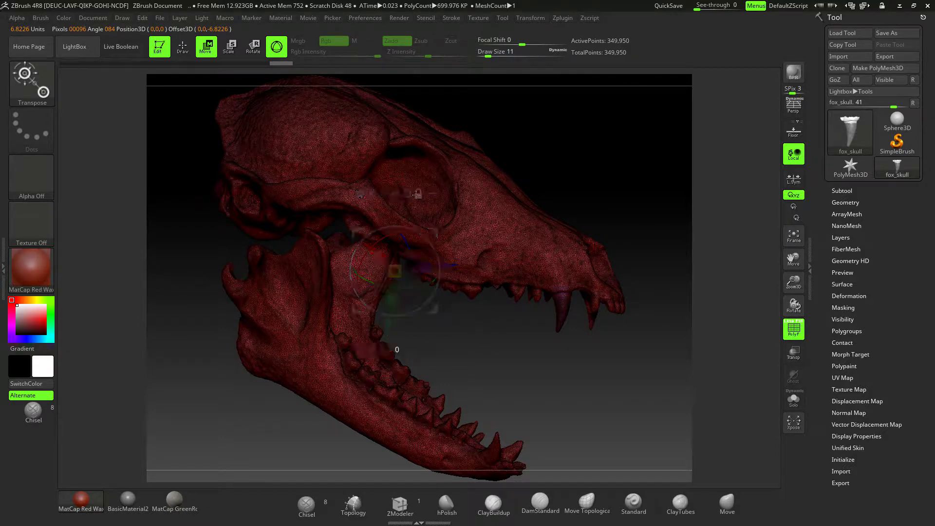
{"action": "left_click", "coordinate": [406, 194]}
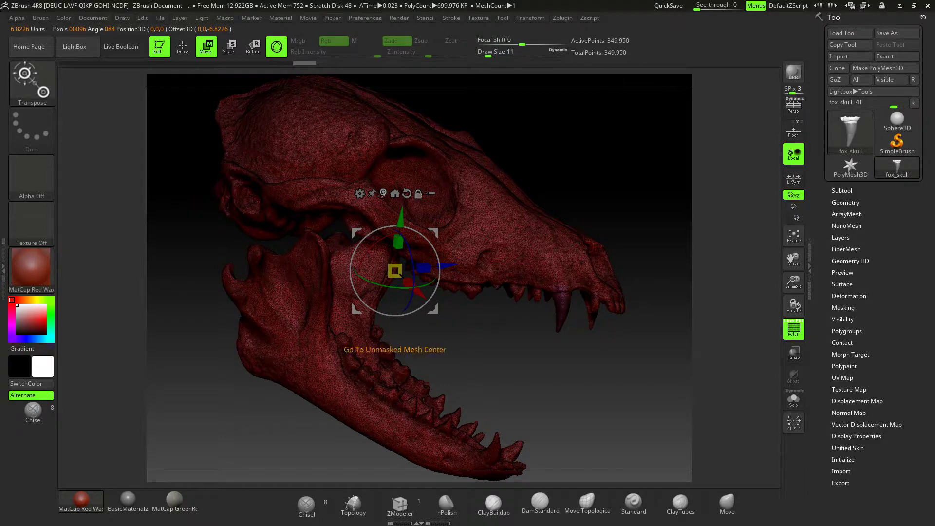
{"action": "left_click", "coordinate": [419, 195]}
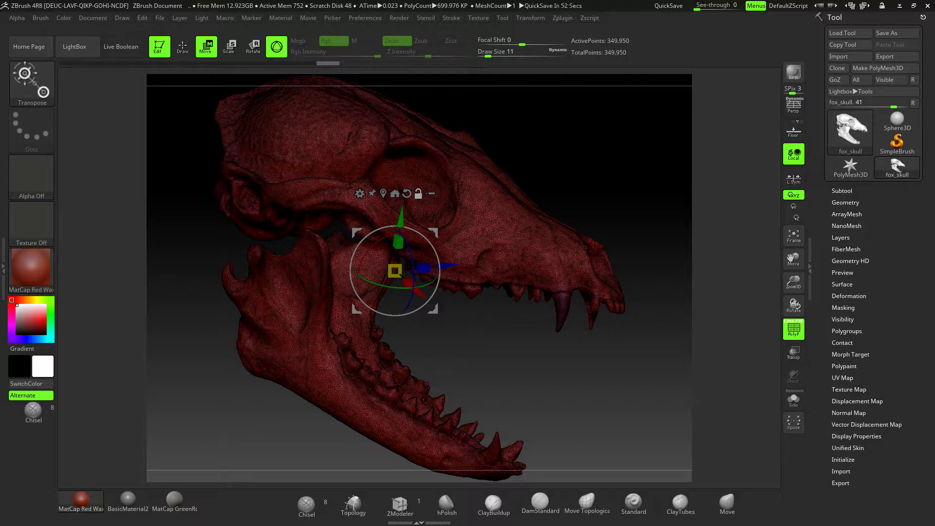
Step: Centre the transform gizmo on the upper canine tooth, masking everything outside its polygroup, and clear that mask
{"action": "left_click_drag", "start_coordinate": [594, 359], "coordinate": [585, 373]}
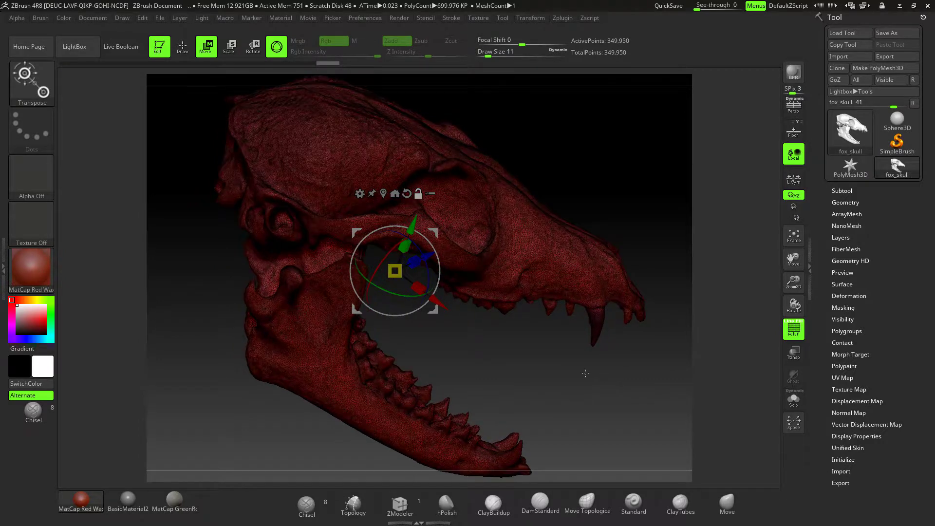
{"action": "key", "text": "q"}
{"action": "key", "text": "ctrl"}
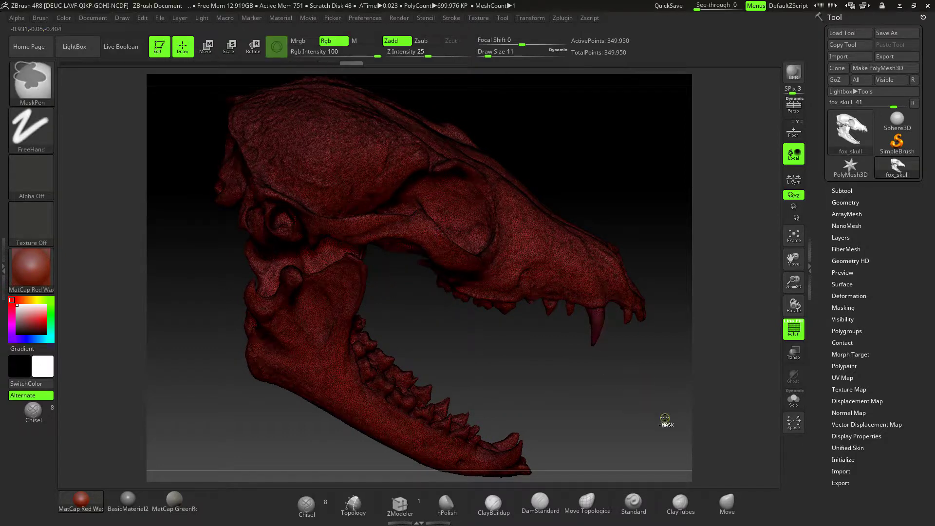
{"action": "key", "text": "w"}
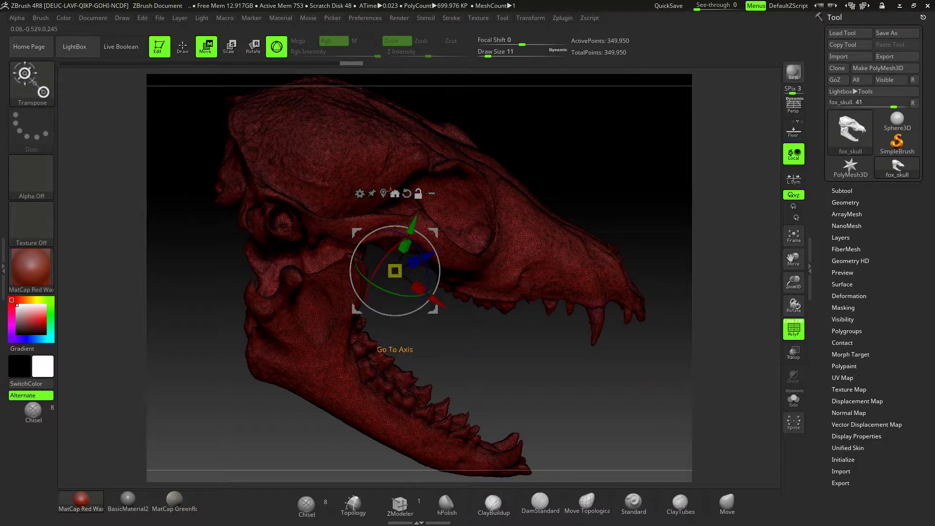
{"action": "left_click", "coordinate": [597, 329], "text": "ctrl"}
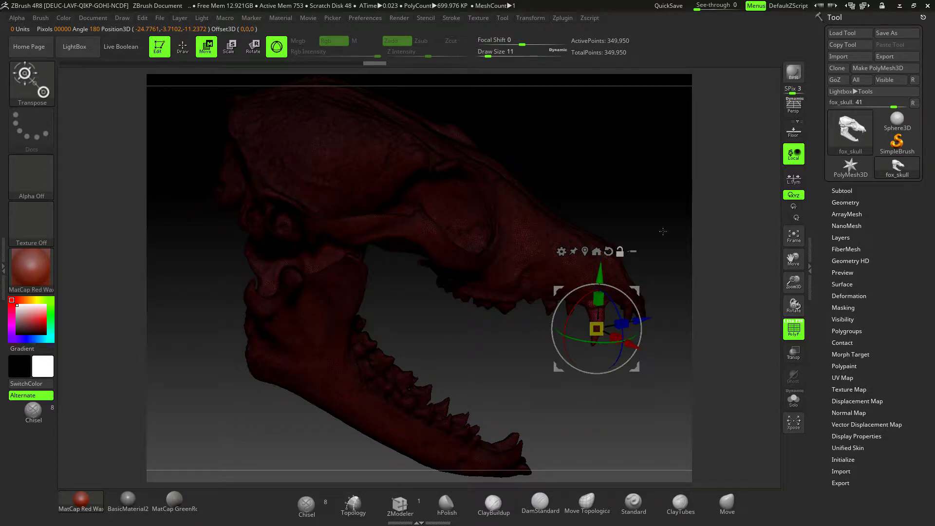
{"action": "left_click_drag", "start_coordinate": [637, 184], "coordinate": [669, 245], "text": "ctrl"}
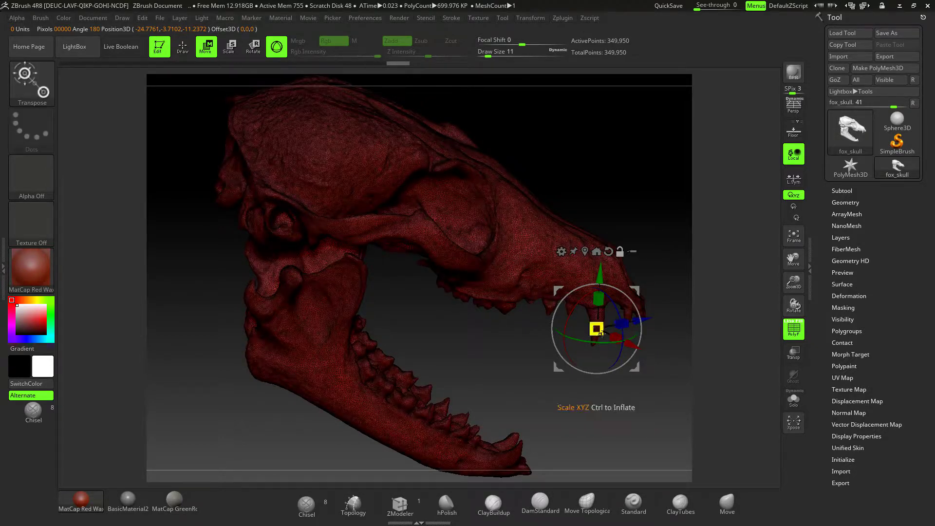
Step: Isolate the upper canine's polygroup and frame the tooth in Move mode
{"action": "left_click", "coordinate": [183, 47]}
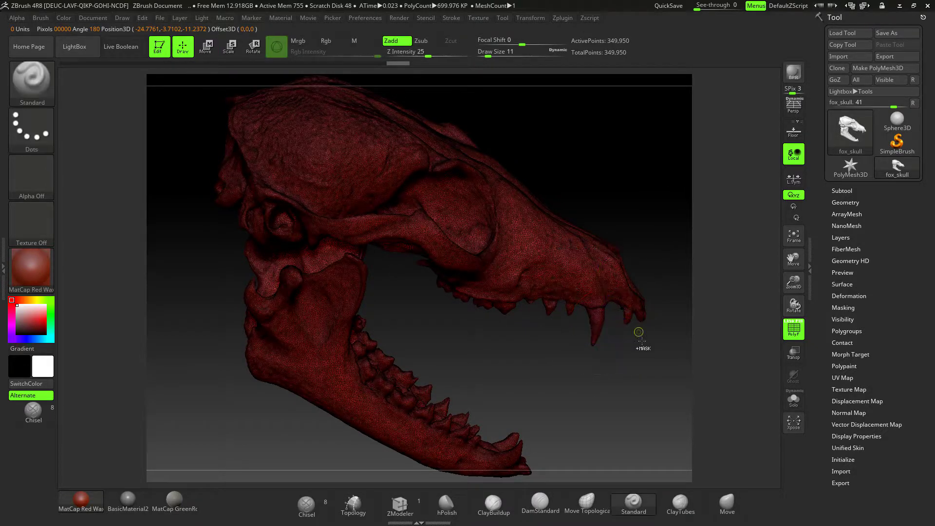
{"action": "left_click", "coordinate": [596, 327], "text": "ctrl+shift"}
{"action": "key", "text": "w"}
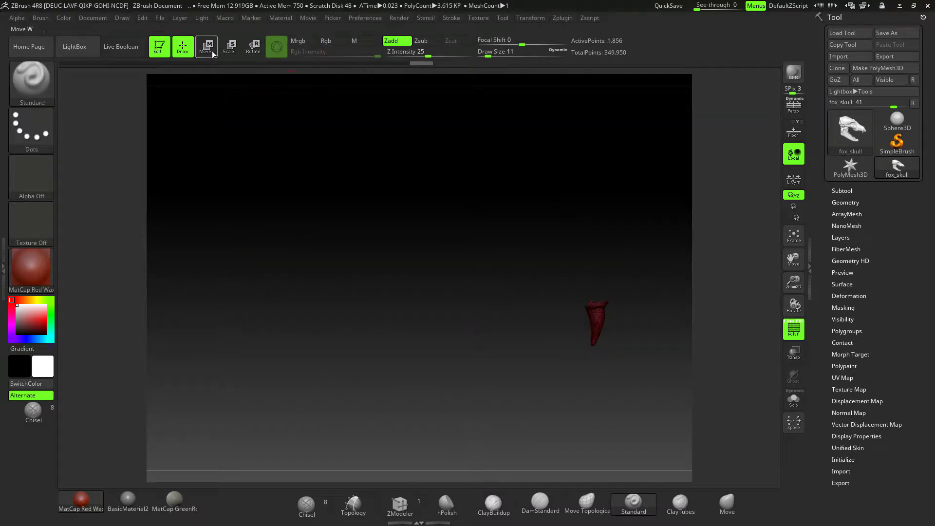
{"action": "key", "text": "f"}
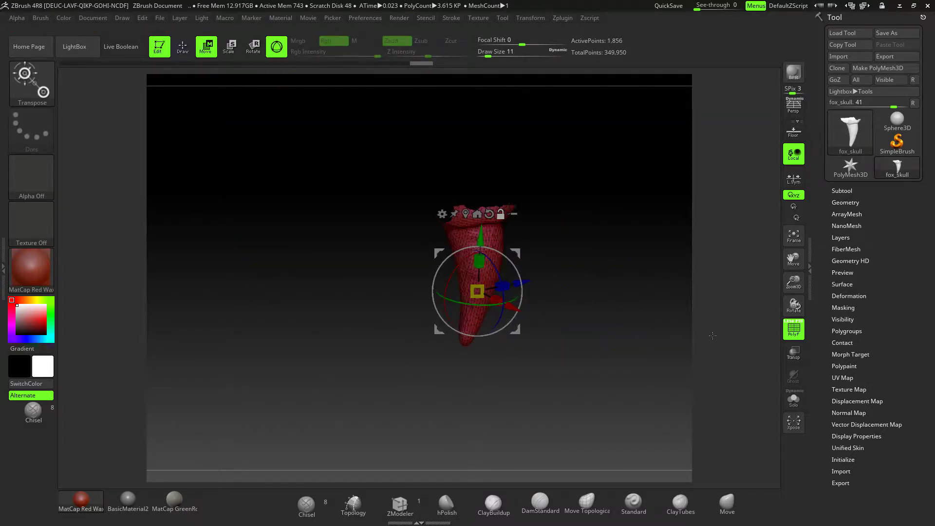
{"action": "left_click_drag", "start_coordinate": [605, 236], "coordinate": [614, 286], "text": "alt"}
Step: Mask the isolated canine topologically from its tip up to just below the collar
{"action": "left_click_drag", "start_coordinate": [351, 444], "coordinate": [516, 195], "text": "ctrl"}
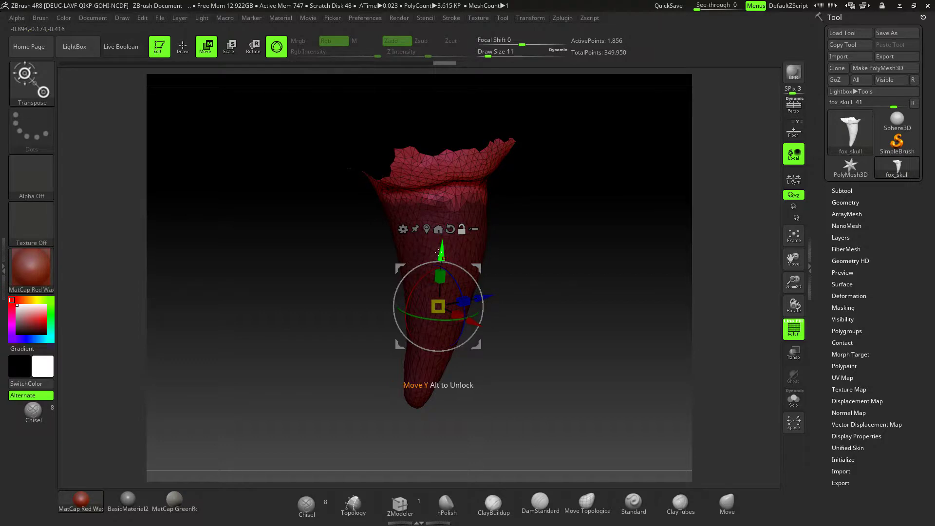
{"action": "mouse_move", "coordinate": [441, 253]}
{"action": "left_mouse_down"}
{"action": "mouse_move", "coordinate": [464, 217]}
{"action": "mouse_move", "coordinate": [472, 171]}
{"action": "mouse_move", "coordinate": [487, 176]}
{"action": "left_mouse_up"}
{"action": "mouse_move", "coordinate": [567, 217]}
{"action": "left_mouse_down"}
{"action": "mouse_move", "coordinate": [641, 222]}
{"action": "mouse_move", "coordinate": [599, 227]}
{"action": "left_mouse_up"}
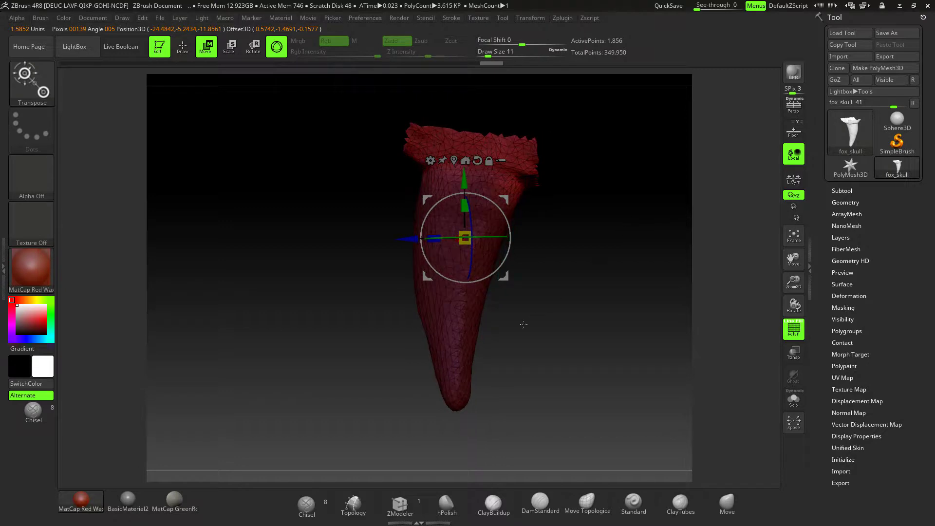
{"action": "left_click", "coordinate": [457, 331]}
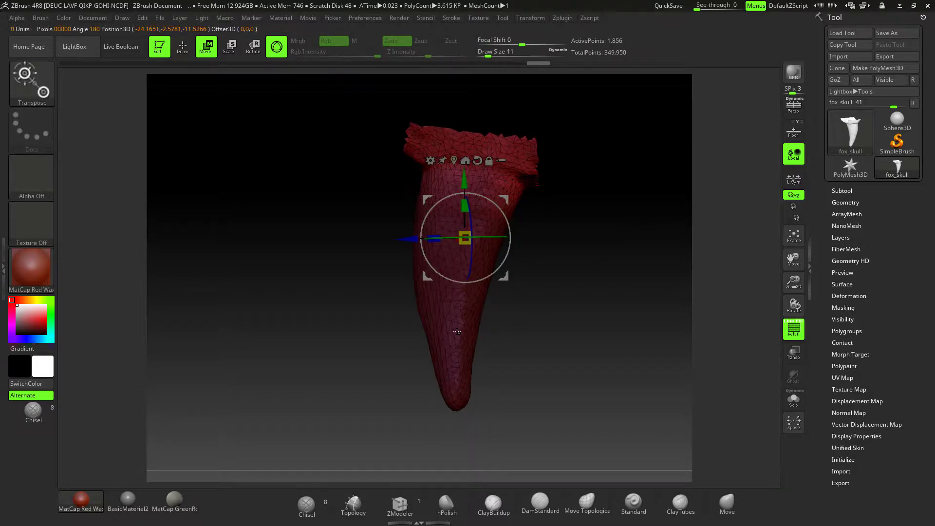
{"action": "left_click", "coordinate": [456, 331], "text": "ctrl"}
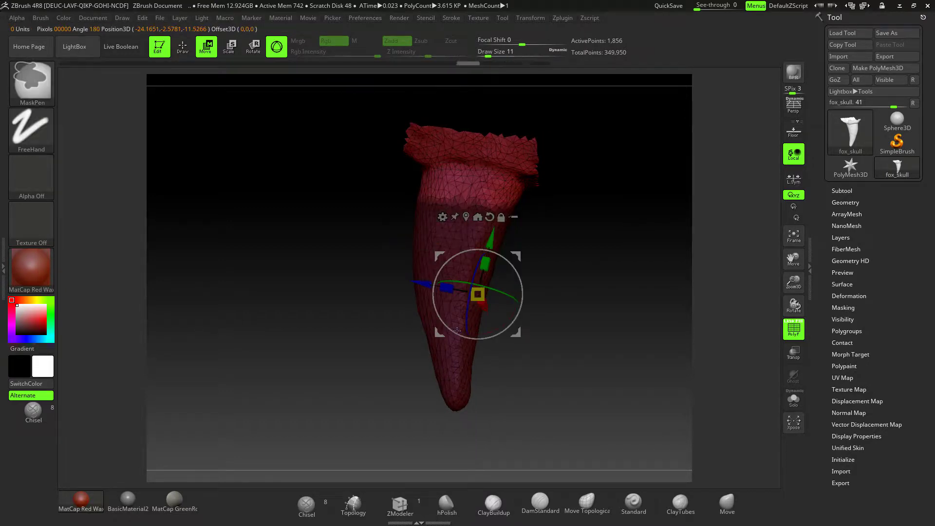
{"action": "left_click_drag", "start_coordinate": [484, 238], "coordinate": [480, 125]}
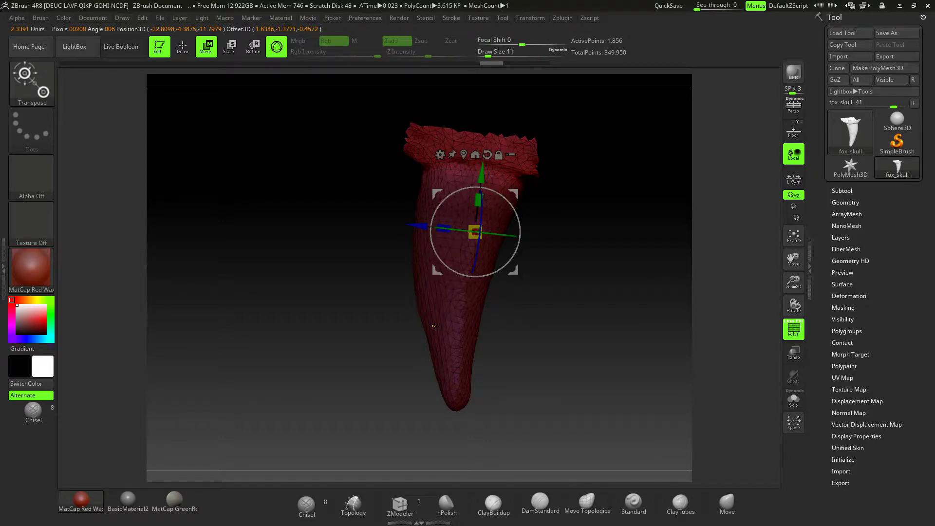
Step: Invert the mask between the tooth's body and its collar, and switch it back
{"action": "left_click", "coordinate": [452, 322]}
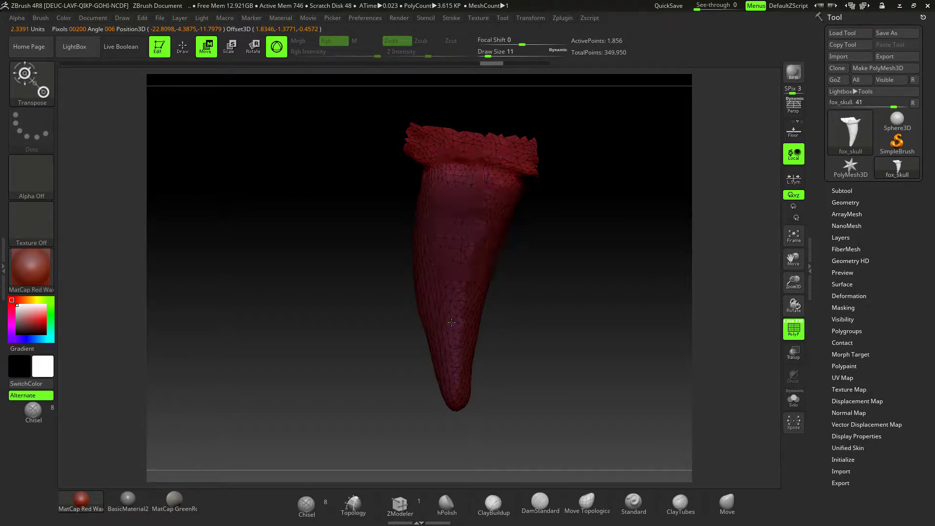
{"action": "key", "text": "ctrl"}
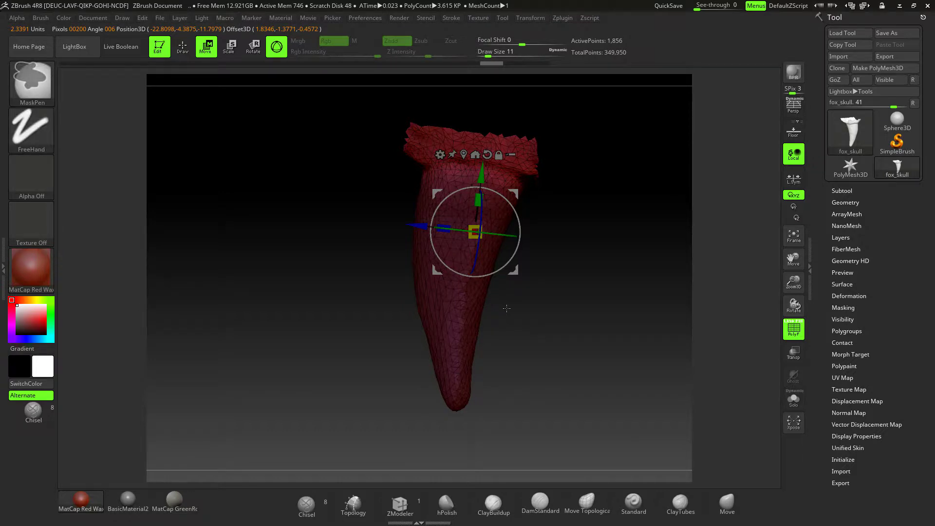
{"action": "left_click", "coordinate": [506, 309], "text": "ctrl"}
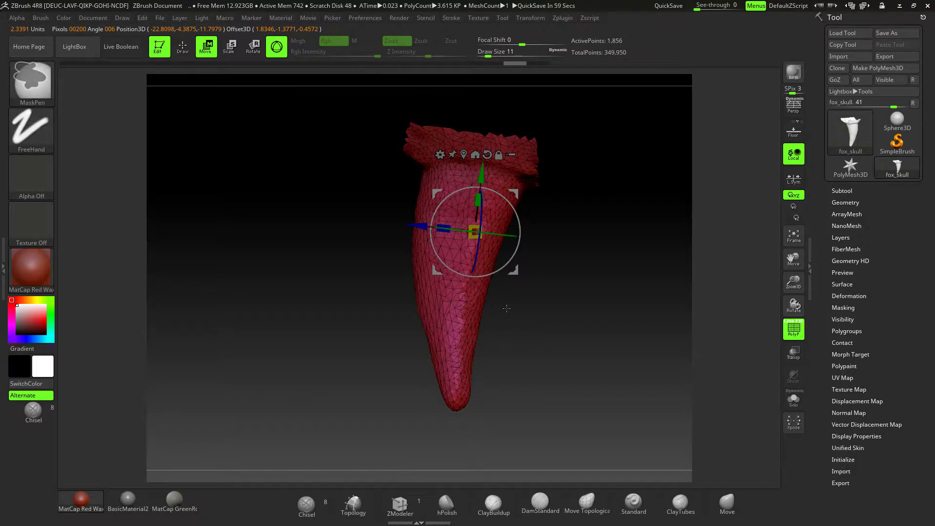
{"action": "left_click", "coordinate": [506, 308], "text": "ctrl"}
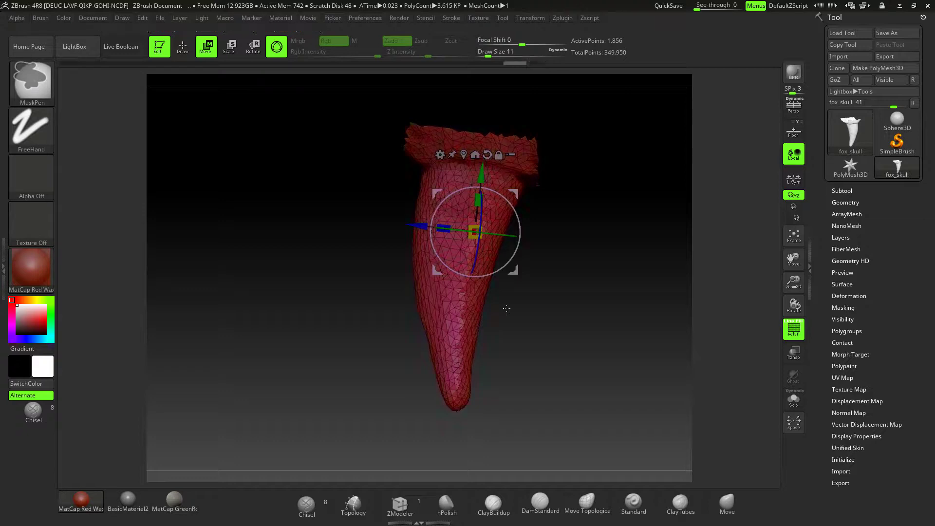
{"action": "left_click", "coordinate": [506, 308], "text": "ctrl"}
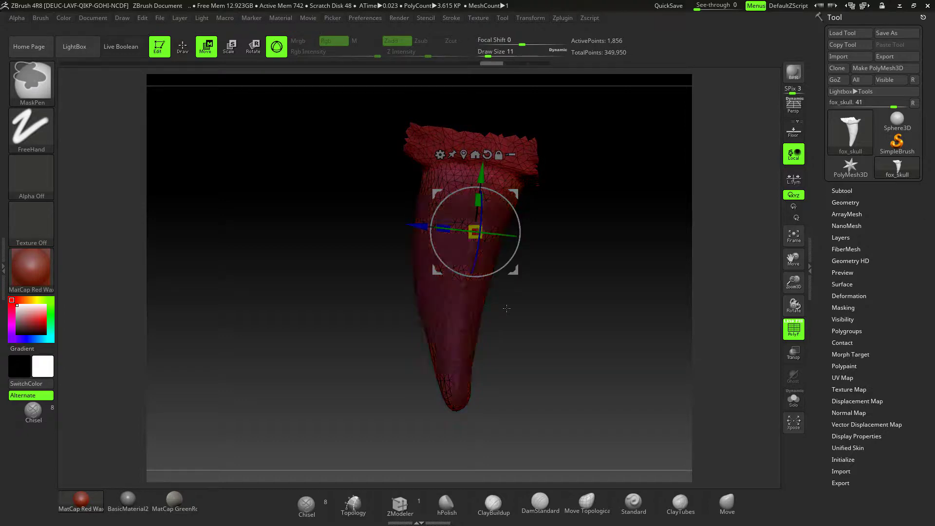
Step: Turn the masked body of the canine into its own polygroup with Group Masked and unhide the rest of the skull
{"action": "left_click", "coordinate": [846, 331]}
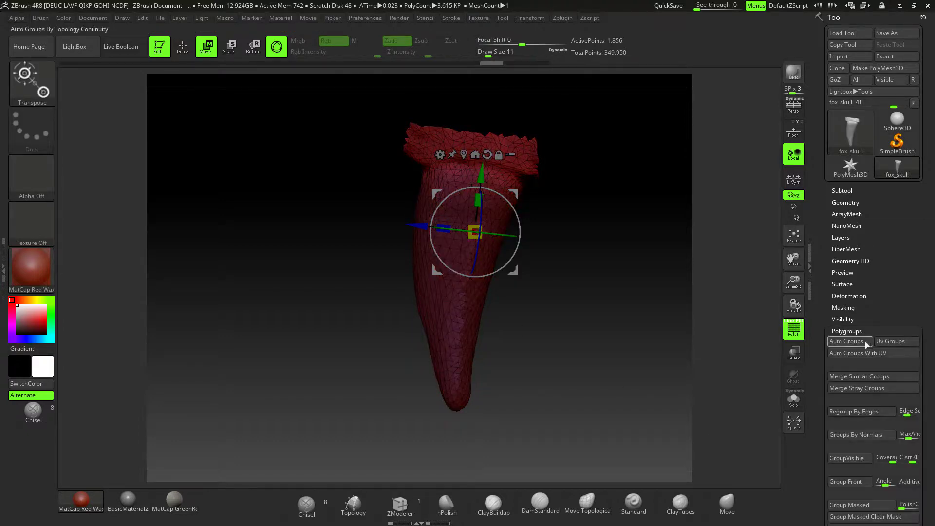
{"action": "left_click", "coordinate": [849, 505]}
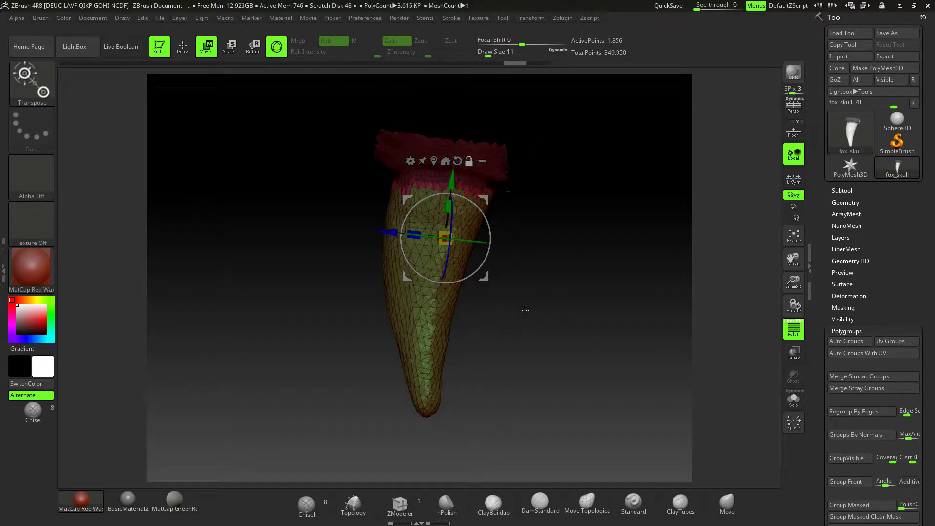
{"action": "mouse_move", "coordinate": [566, 298]}
{"action": "left_mouse_down", "text": "ctrl+shift"}
{"action": "mouse_move", "coordinate": [592, 329]}
{"action": "mouse_move", "coordinate": [518, 326]}
{"action": "mouse_move", "coordinate": [558, 318]}
{"action": "mouse_move", "coordinate": [635, 257]}
{"action": "left_mouse_up", "text": "ctrl+shift"}
{"action": "key", "text": "ctrl+shift"}
{"action": "left_click", "coordinate": [638, 255], "text": "ctrl+shift"}
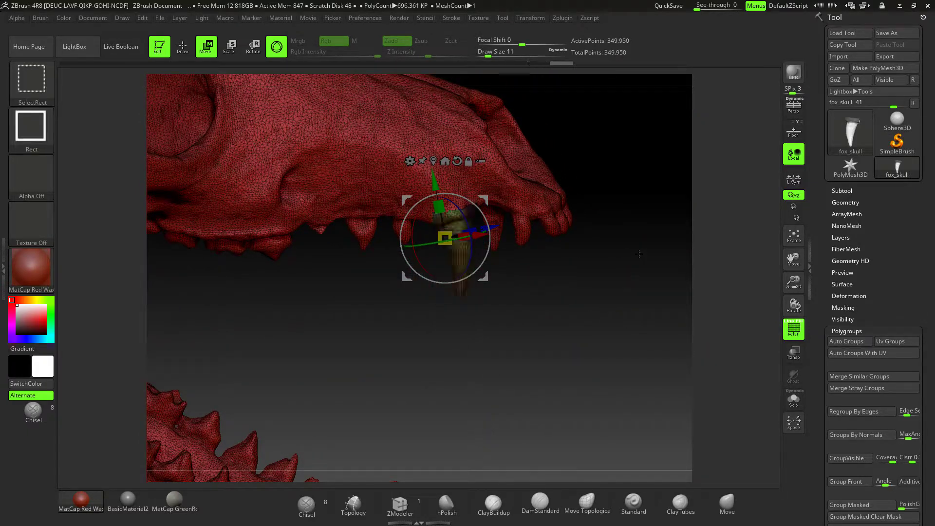
{"action": "mouse_move", "coordinate": [586, 305]}
{"action": "left_mouse_down"}
{"action": "mouse_move", "coordinate": [615, 334]}
{"action": "mouse_move", "coordinate": [618, 356]}
{"action": "left_mouse_up"}
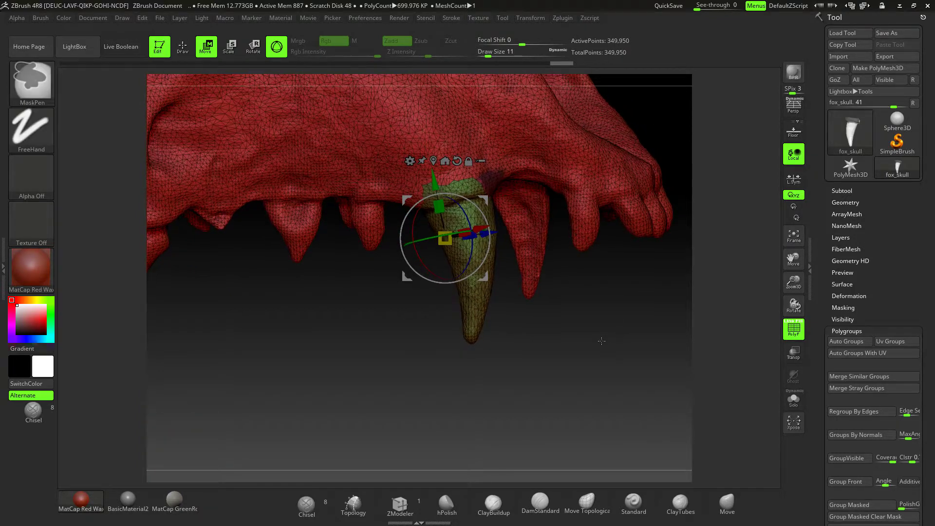
Step: Mask everything except the canine's new polygroup with the gizmo, and isolate that polygroup in Draw mode
{"action": "key", "text": "ctrl"}
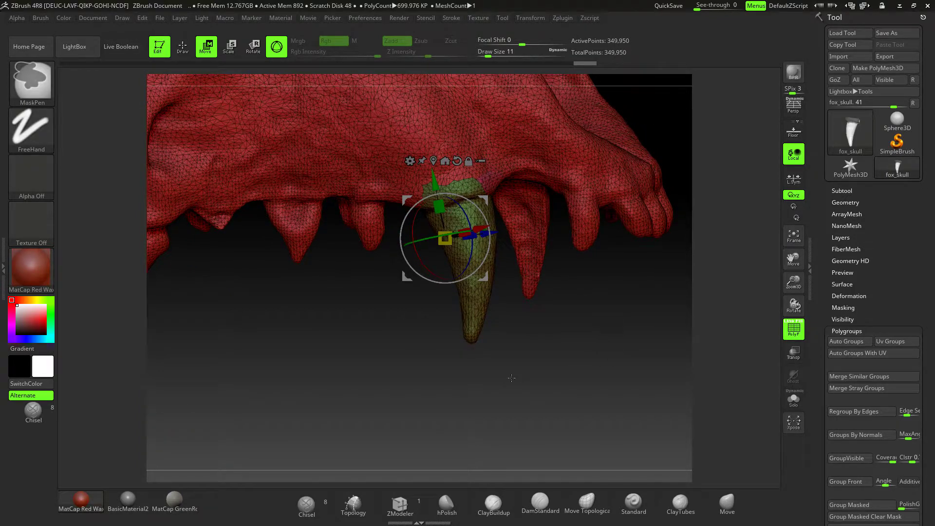
{"action": "left_click", "coordinate": [482, 308], "text": "ctrl"}
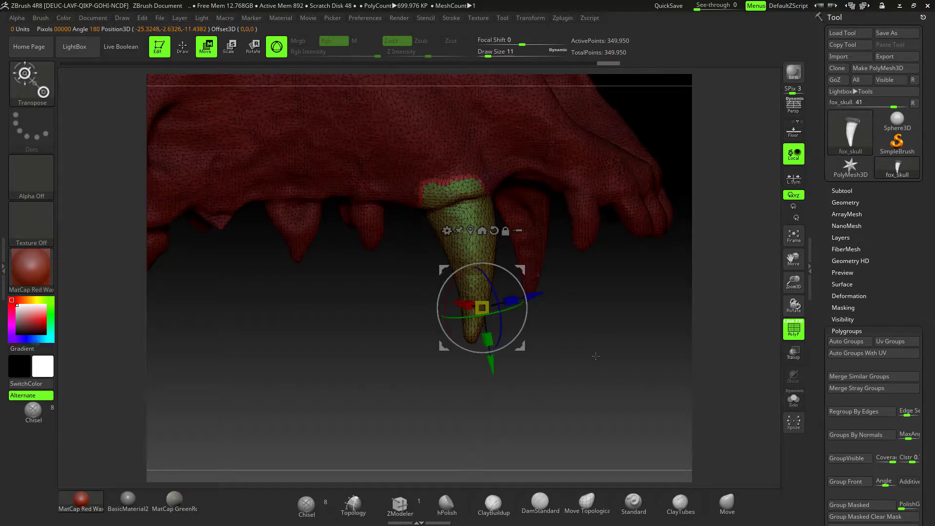
{"action": "left_click_drag", "start_coordinate": [609, 361], "coordinate": [618, 366]}
{"action": "key", "text": "q"}
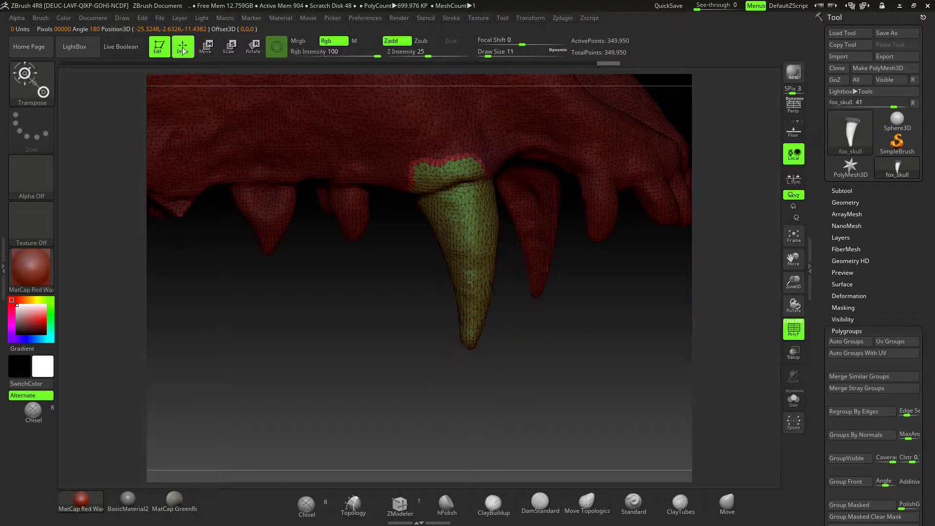
{"action": "left_click", "coordinate": [481, 314], "text": "ctrl+shift"}
{"action": "mouse_move", "coordinate": [558, 369]}
{"action": "left_mouse_down"}
{"action": "mouse_move", "coordinate": [519, 379]}
{"action": "mouse_move", "coordinate": [547, 375]}
{"action": "left_mouse_up"}
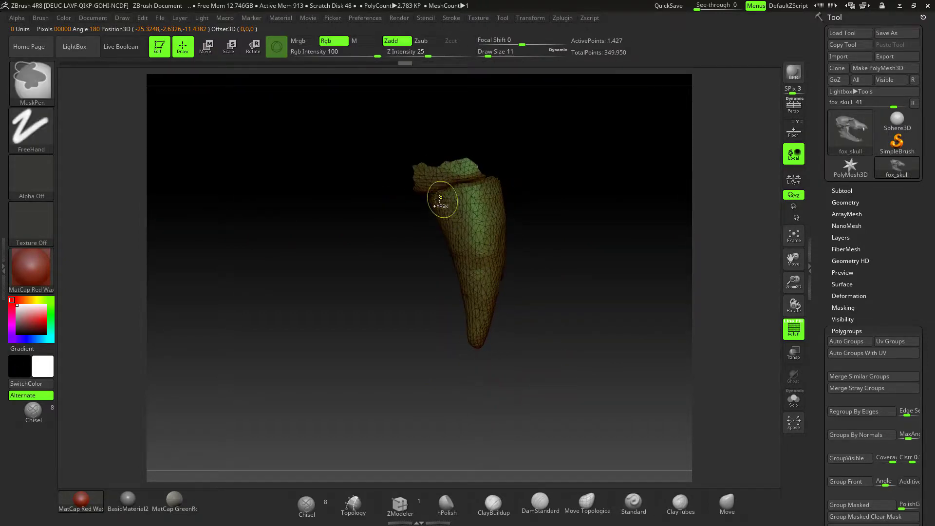
Step: Step the undo history back to the earlier masked tooth and create a polygroup from its masked area
{"action": "left_click_drag", "start_coordinate": [333, 63], "coordinate": [292, 64]}
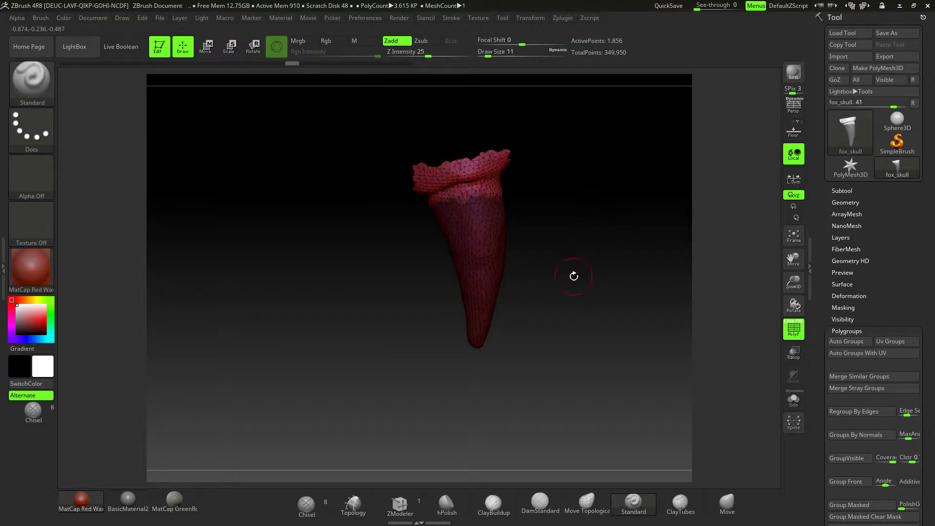
{"action": "key", "text": "ctrl"}
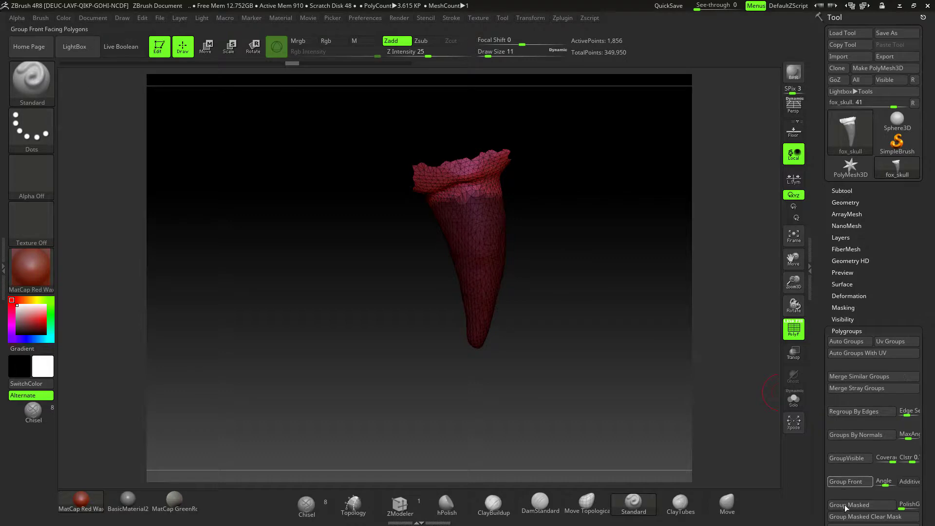
{"action": "left_click", "coordinate": [847, 506]}
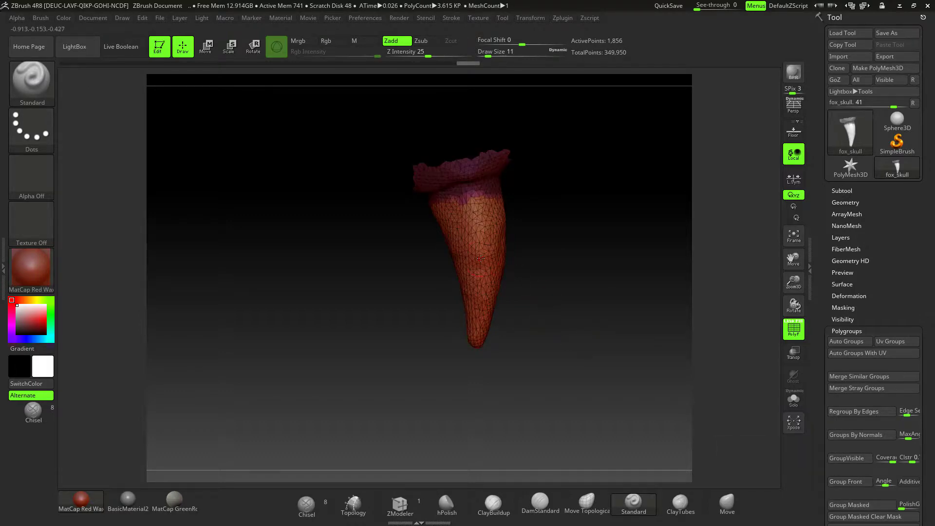
Step: Isolate the canine body's polygroup and invert the visibility to hide it and show the rest of the skull
{"action": "key", "text": "ctrl+shift"}
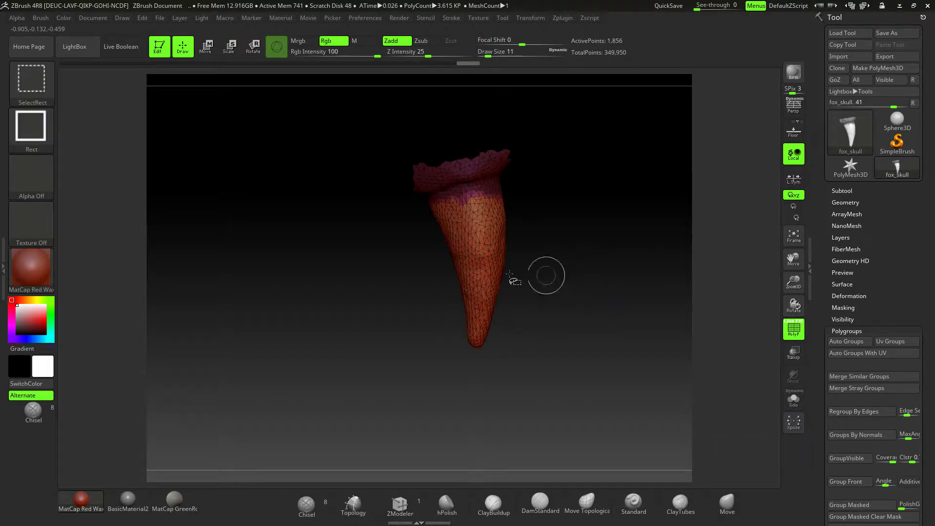
{"action": "left_click", "coordinate": [638, 220], "text": "ctrl+shift"}
{"action": "left_click", "coordinate": [488, 263], "text": "ctrl+shift"}
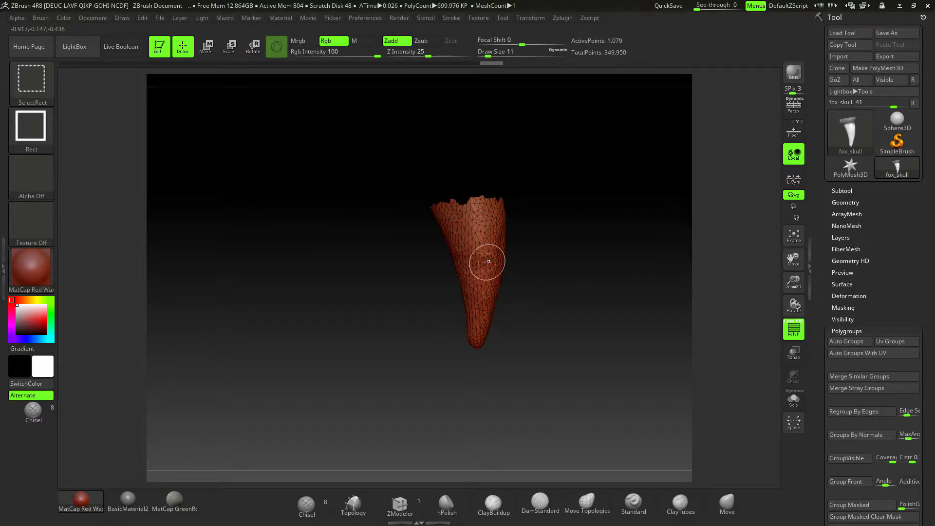
{"action": "mouse_move", "coordinate": [624, 316]}
{"action": "left_mouse_down", "text": "ctrl+shift"}
{"action": "mouse_move", "coordinate": [647, 374]}
{"action": "mouse_move", "coordinate": [638, 390]}
{"action": "mouse_move", "coordinate": [609, 359]}
{"action": "mouse_move", "coordinate": [612, 377]}
{"action": "mouse_move", "coordinate": [618, 371]}
{"action": "left_mouse_up", "text": "ctrl+shift"}
Step: Delete the hidden canine geometry from the skull with the Modify Topology command Del Hidden
{"action": "left_click", "coordinate": [846, 202]}
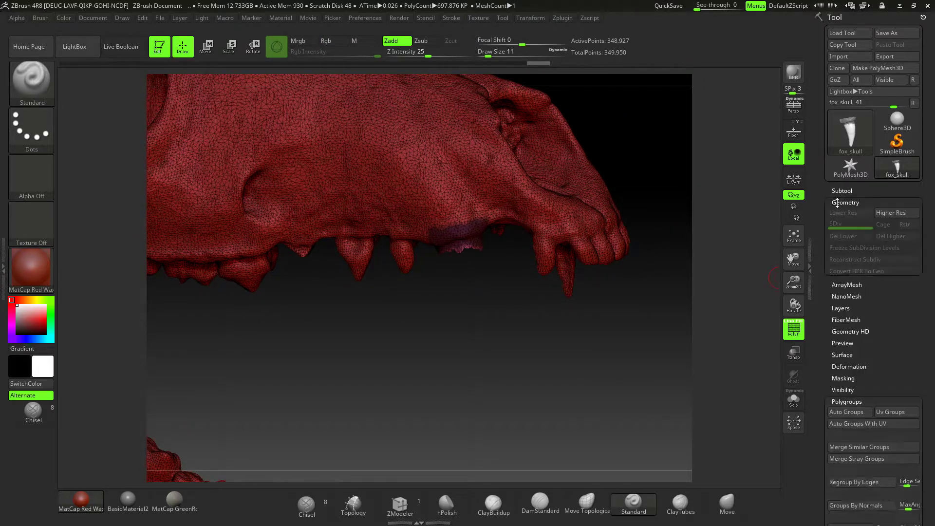
{"action": "left_click", "coordinate": [853, 459]}
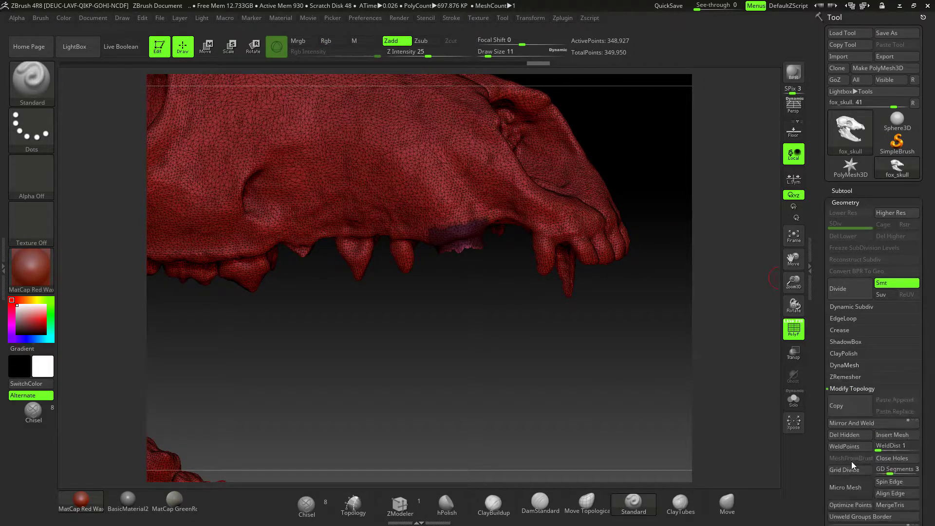
{"action": "left_click", "coordinate": [837, 433]}
Step: Clear the mask left on the skull around the opening of the removed canine
{"action": "left_click_drag", "start_coordinate": [609, 349], "coordinate": [731, 345]}
{"action": "left_click_drag", "start_coordinate": [641, 305], "coordinate": [650, 359], "text": "ctrl"}
{"action": "left_click", "coordinate": [650, 363], "text": "ctrl"}
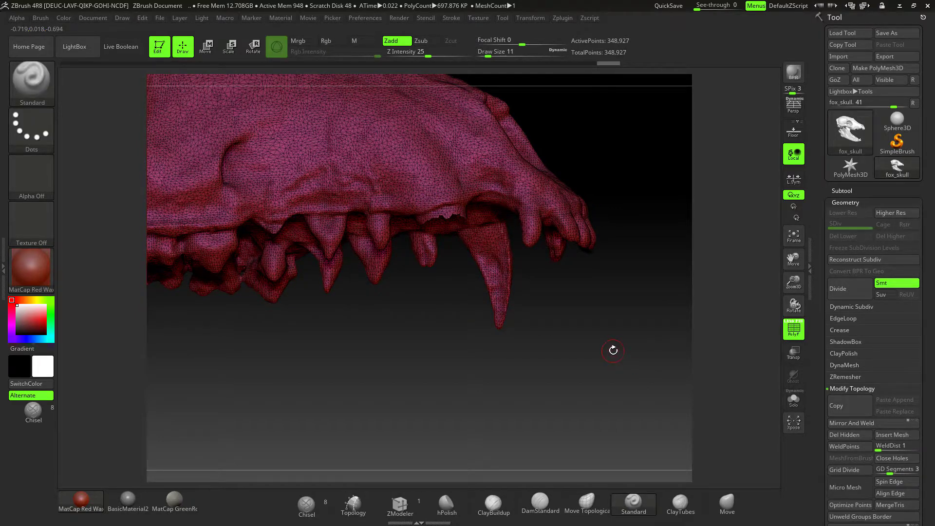
{"action": "left_click_drag", "start_coordinate": [614, 342], "coordinate": [774, 322]}
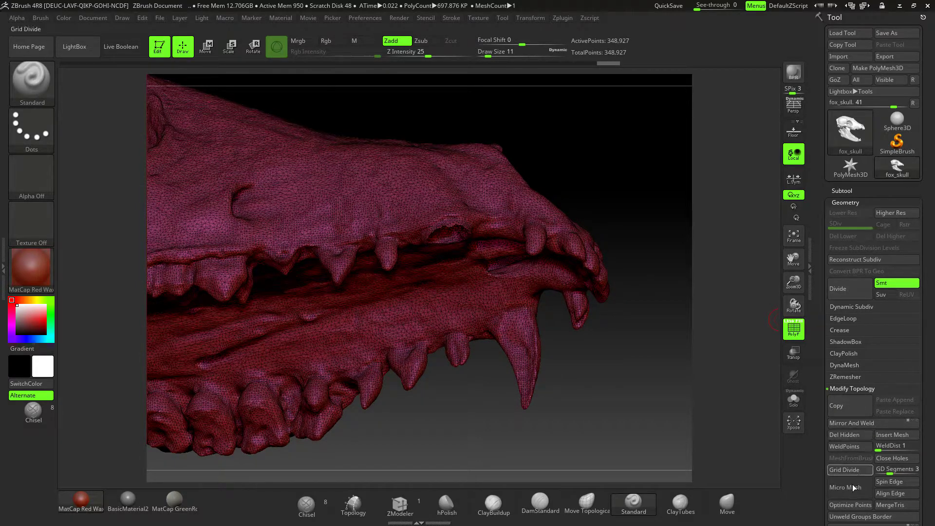
Step: Close the canine's opening in the upper jaw with Close Holes and smooth the new patch and its border
{"action": "left_click", "coordinate": [890, 462]}
{"action": "mouse_move", "coordinate": [720, 404]}
{"action": "left_mouse_down"}
{"action": "mouse_move", "coordinate": [716, 379]}
{"action": "mouse_move", "coordinate": [653, 390]}
{"action": "mouse_move", "coordinate": [657, 448]}
{"action": "left_mouse_up"}
{"action": "left_click_drag", "start_coordinate": [456, 201], "coordinate": [406, 219], "text": "shift"}
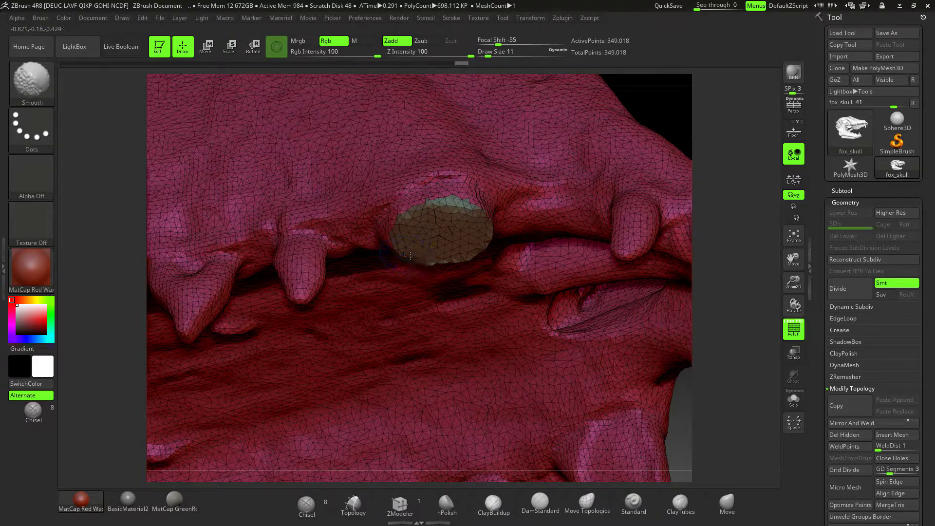
{"action": "mouse_move", "coordinate": [426, 257]}
{"action": "left_mouse_down", "text": "shift"}
{"action": "mouse_move", "coordinate": [455, 255]}
{"action": "mouse_move", "coordinate": [477, 230]}
{"action": "mouse_move", "coordinate": [452, 215]}
{"action": "mouse_move", "coordinate": [424, 216]}
{"action": "left_mouse_up", "text": "shift"}
Step: Convert the skull to a DynaMesh at resolution 2408 and turn off the polyframe display
{"action": "mouse_move", "coordinate": [744, 336]}
{"action": "left_mouse_down", "text": "alt"}
{"action": "mouse_move", "coordinate": [726, 328]}
{"action": "mouse_move", "coordinate": [662, 207]}
{"action": "mouse_move", "coordinate": [669, 290]}
{"action": "mouse_move", "coordinate": [589, 280]}
{"action": "mouse_move", "coordinate": [688, 334]}
{"action": "mouse_move", "coordinate": [618, 340]}
{"action": "mouse_move", "coordinate": [636, 340]}
{"action": "mouse_move", "coordinate": [563, 317]}
{"action": "left_mouse_up", "text": "alt"}
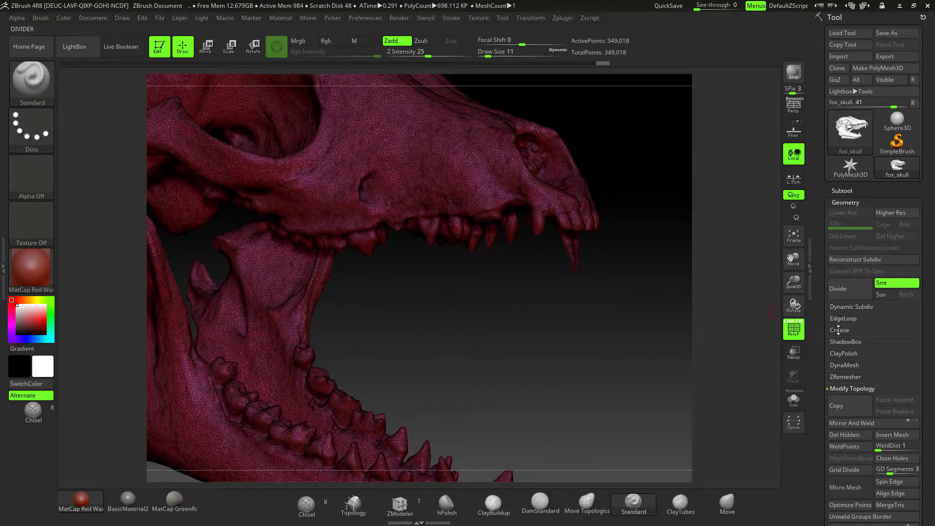
{"action": "left_click", "coordinate": [843, 305]}
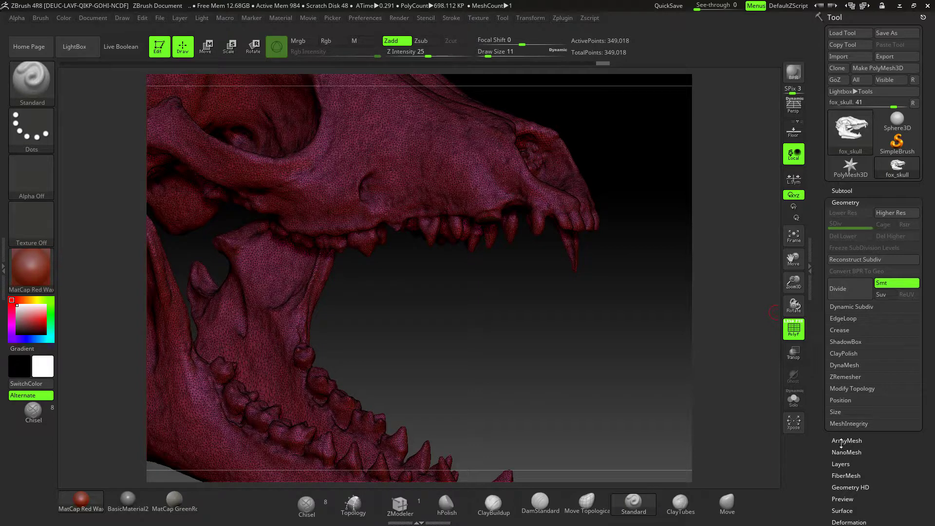
{"action": "left_click", "coordinate": [843, 366]}
{"action": "left_click_drag", "start_coordinate": [836, 397], "coordinate": [870, 402]}
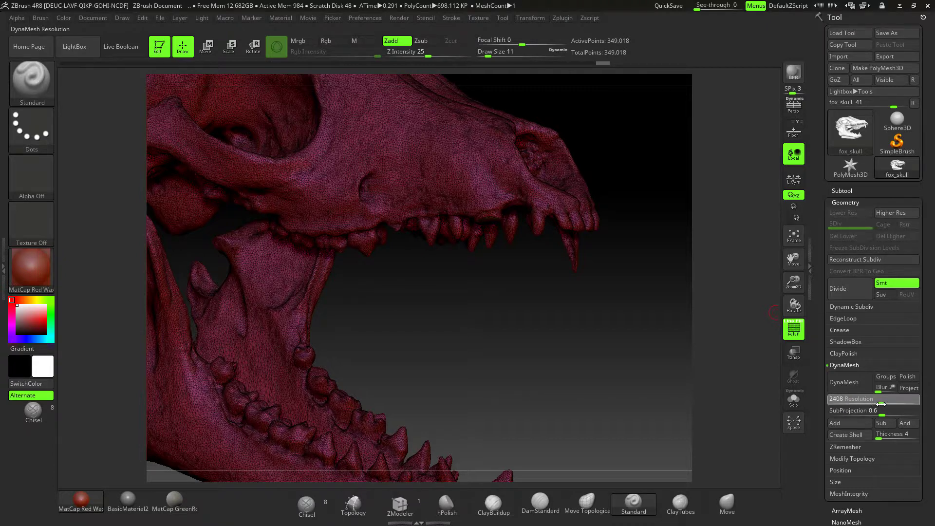
{"action": "left_click", "coordinate": [843, 383]}
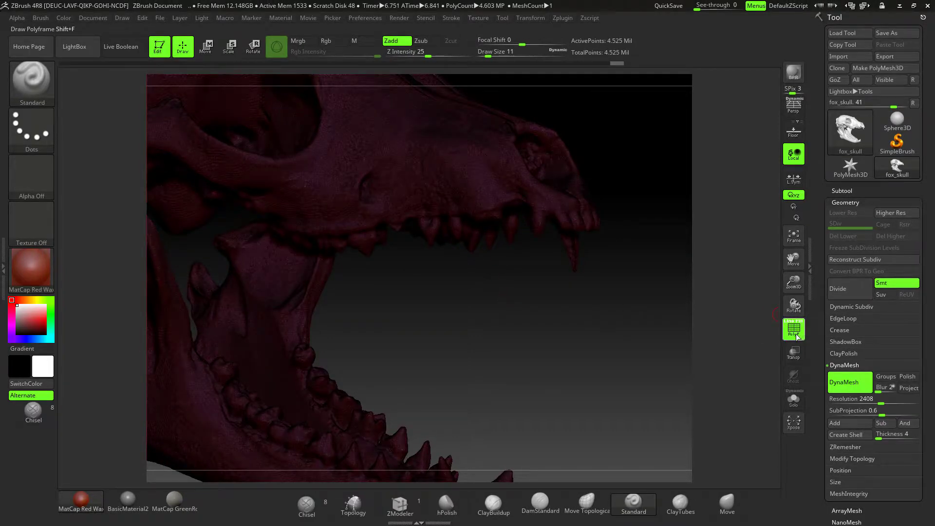
{"action": "key", "text": "shift+f"}
Step: Paint a mask over the whole closed canine patch with MaskPen and invert it so only the patch is editable
{"action": "mouse_move", "coordinate": [539, 332]}
{"action": "left_mouse_down"}
{"action": "mouse_move", "coordinate": [630, 308]}
{"action": "mouse_move", "coordinate": [586, 332]}
{"action": "mouse_move", "coordinate": [539, 332]}
{"action": "mouse_move", "coordinate": [574, 339]}
{"action": "mouse_move", "coordinate": [541, 326]}
{"action": "left_mouse_up"}
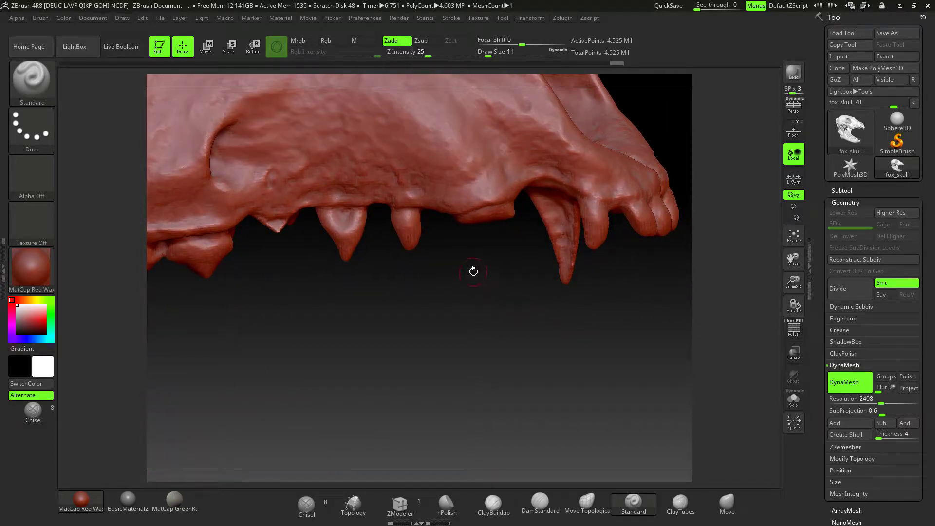
{"action": "mouse_move", "coordinate": [496, 270]}
{"action": "left_mouse_down"}
{"action": "mouse_move", "coordinate": [495, 278]}
{"action": "mouse_move", "coordinate": [507, 259]}
{"action": "mouse_move", "coordinate": [498, 233]}
{"action": "left_mouse_up"}
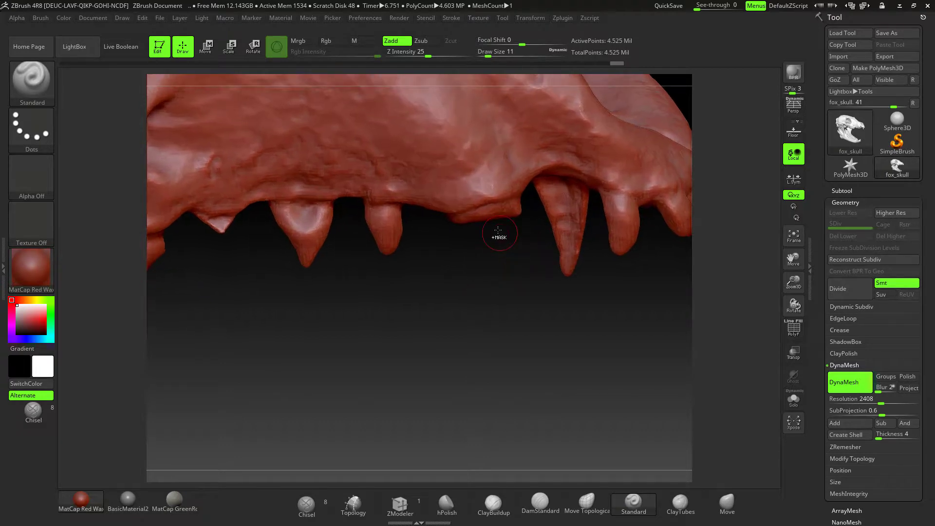
{"action": "key", "text": "ctrl"}
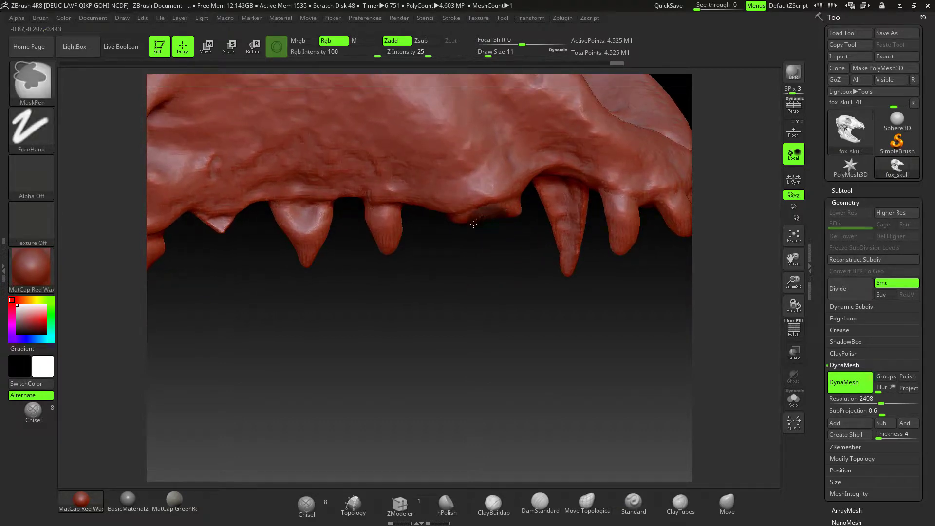
{"action": "left_click_drag", "start_coordinate": [505, 274], "coordinate": [531, 100]}
{"action": "key", "text": "ctrl"}
{"action": "mouse_move", "coordinate": [480, 211]}
{"action": "left_mouse_down", "text": "ctrl"}
{"action": "mouse_move", "coordinate": [454, 229]}
{"action": "mouse_move", "coordinate": [506, 234]}
{"action": "left_mouse_up", "text": "ctrl"}
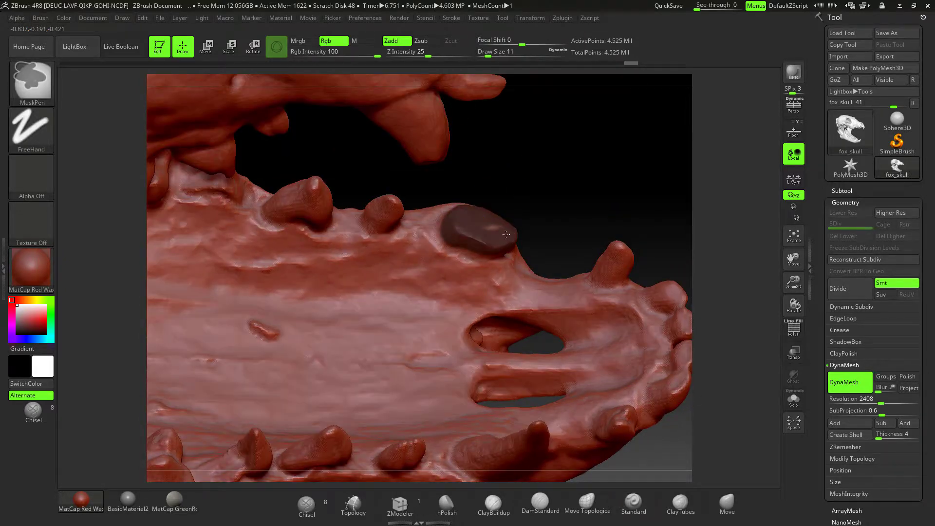
{"action": "left_click_drag", "start_coordinate": [584, 200], "coordinate": [588, 279]}
{"action": "mouse_move", "coordinate": [466, 231]}
{"action": "left_mouse_down", "text": "ctrl"}
{"action": "mouse_move", "coordinate": [454, 227]}
{"action": "mouse_move", "coordinate": [451, 199]}
{"action": "left_mouse_up", "text": "ctrl"}
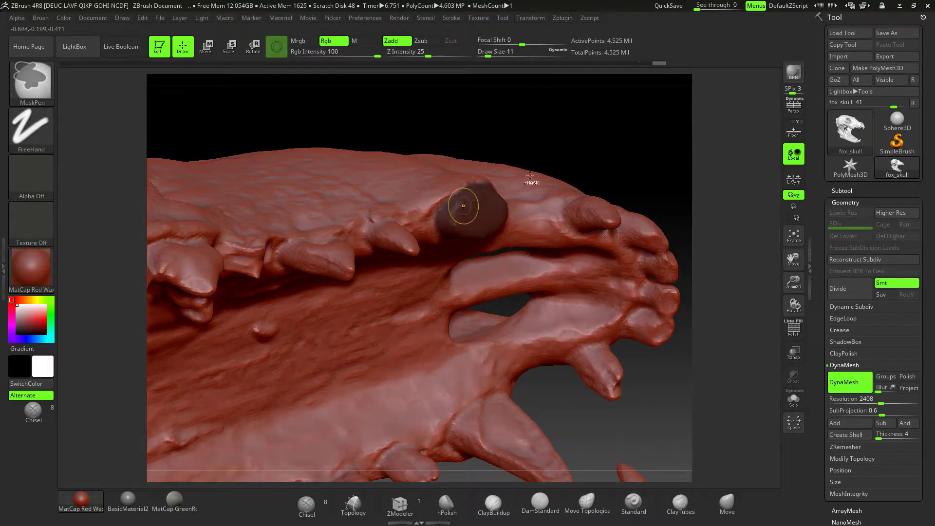
{"action": "mouse_move", "coordinate": [549, 151]}
{"action": "left_mouse_down"}
{"action": "mouse_move", "coordinate": [550, 222]}
{"action": "mouse_move", "coordinate": [505, 207]}
{"action": "left_mouse_up"}
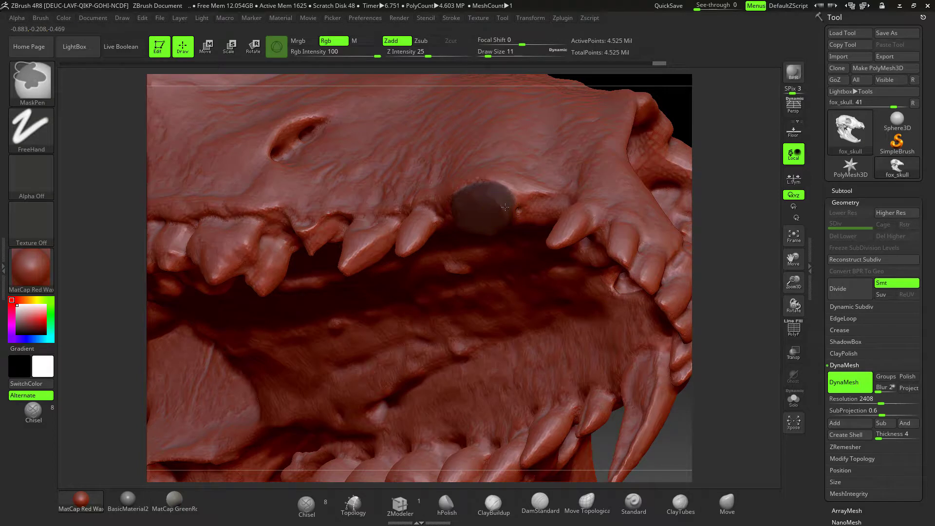
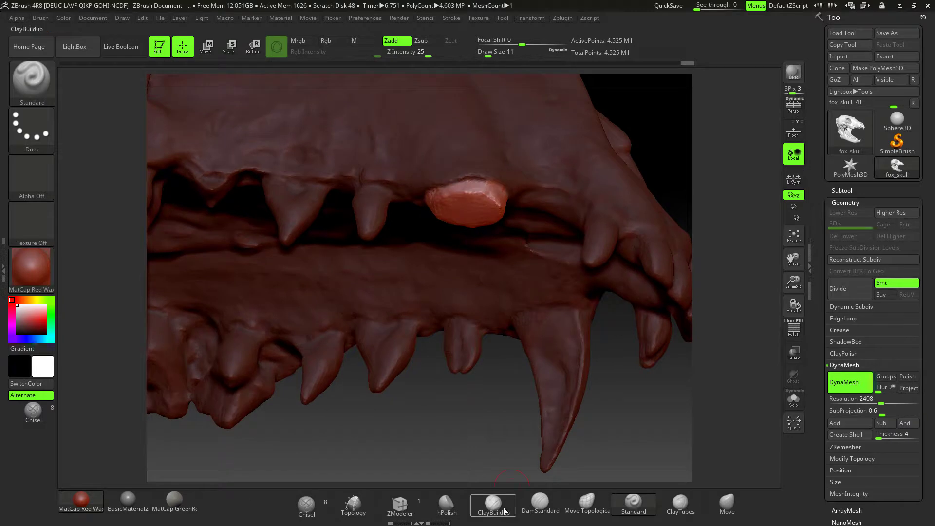
Step: Flatten the unmasked canine patch with the hPolish brush at draw size 74
{"action": "left_click", "coordinate": [446, 504]}
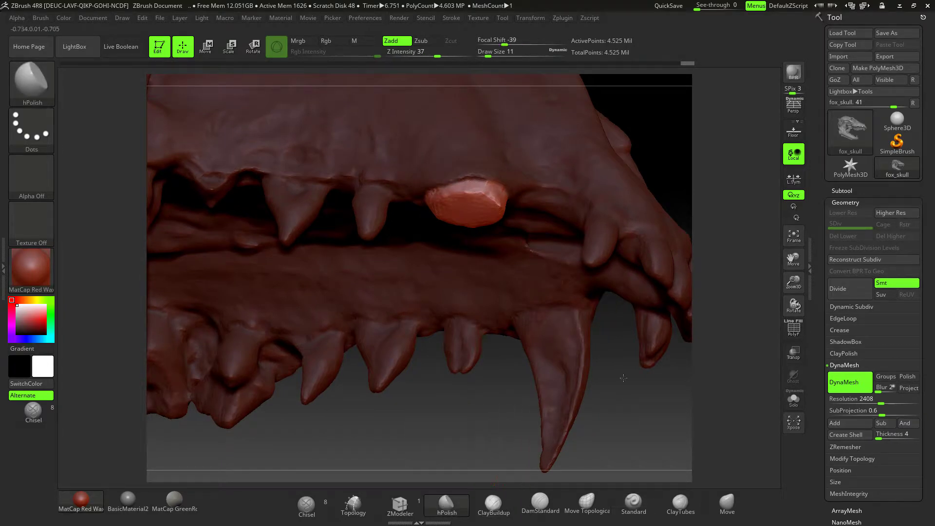
{"action": "left_click_drag", "start_coordinate": [623, 378], "coordinate": [619, 273]}
{"action": "key", "text": "space"}
{"action": "left_click_drag", "start_coordinate": [508, 249], "coordinate": [521, 248]}
{"action": "left_click_drag", "start_coordinate": [472, 219], "coordinate": [467, 220]}
{"action": "left_click_drag", "start_coordinate": [552, 173], "coordinate": [561, 271]}
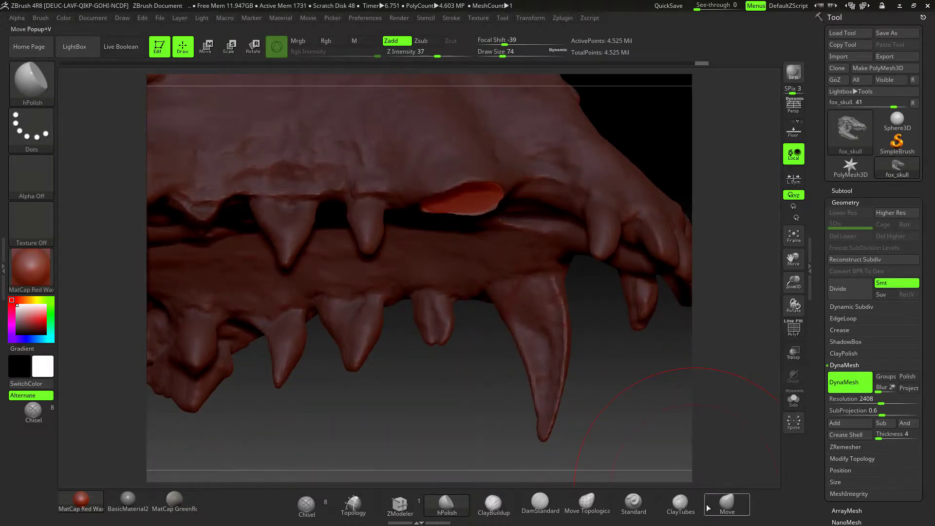
Step: Push the unmasked canine patch into the jaw with the Move brush to form a hollow socket
{"action": "left_click", "coordinate": [727, 504]}
{"action": "key", "text": "space"}
{"action": "left_click_drag", "start_coordinate": [469, 212], "coordinate": [457, 213]}
{"action": "left_click_drag", "start_coordinate": [436, 356], "coordinate": [460, 258]}
{"action": "key", "text": "space"}
{"action": "left_click_drag", "start_coordinate": [459, 207], "coordinate": [470, 195]}
Step: Clear the mask, update the DynaMesh and smooth the inner edge of the canine socket at draw size 9
{"action": "left_click_drag", "start_coordinate": [622, 122], "coordinate": [651, 158], "text": "ctrl"}
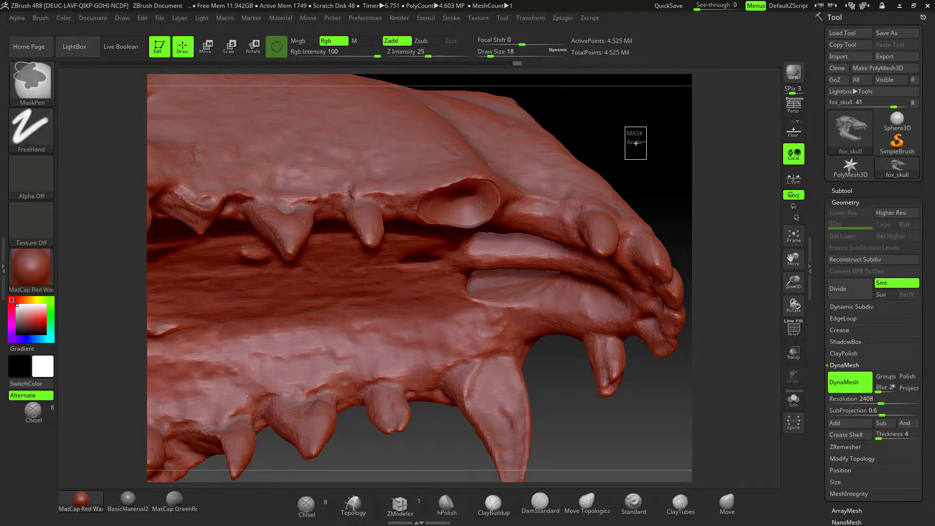
{"action": "key", "text": "space"}
{"action": "left_click_drag", "start_coordinate": [478, 200], "coordinate": [474, 199]}
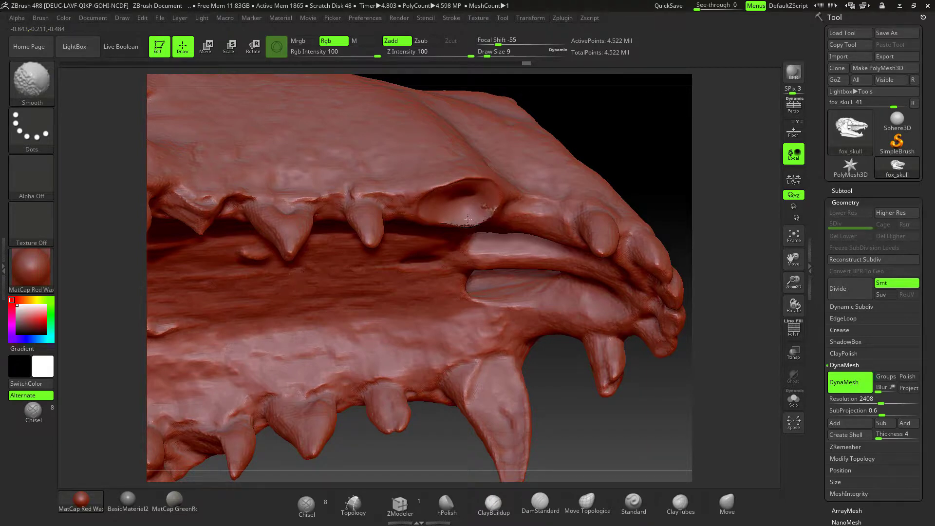
{"action": "left_click_drag", "start_coordinate": [623, 148], "coordinate": [599, 71]}
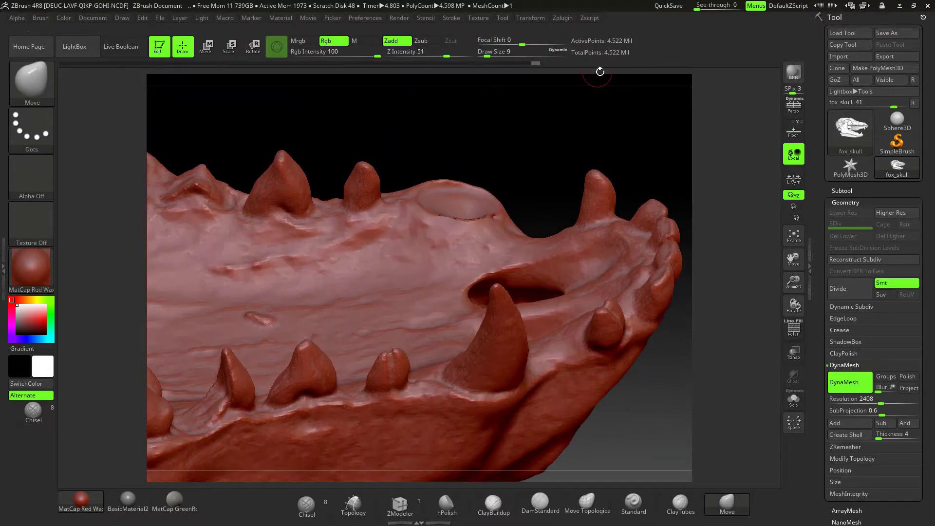
{"action": "left_click_drag", "start_coordinate": [633, 118], "coordinate": [642, 195], "text": "alt"}
{"action": "left_click_drag", "start_coordinate": [490, 215], "coordinate": [463, 221], "text": "shift"}
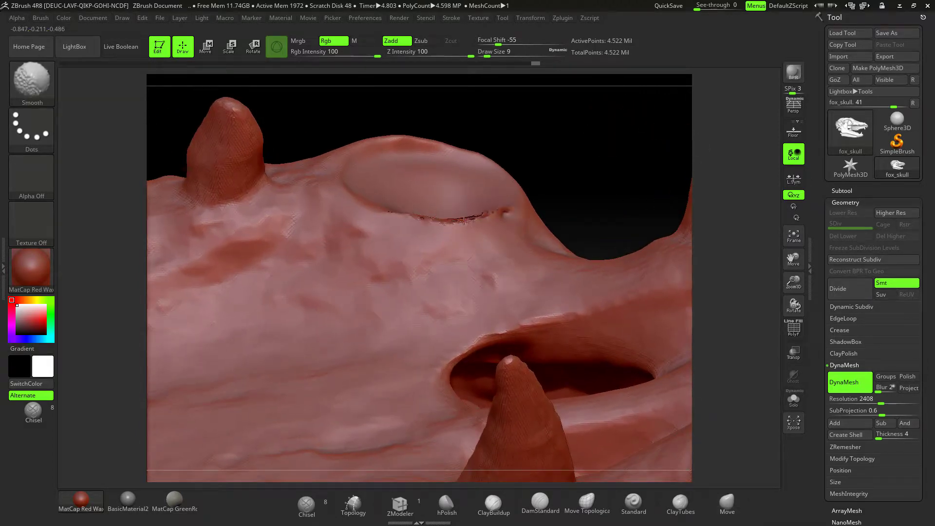
Step: Polish the rough inner rim of the canine socket with hPolish and update the DynaMesh
{"action": "left_click", "coordinate": [446, 504]}
{"action": "left_click_drag", "start_coordinate": [471, 217], "coordinate": [424, 217]}
{"action": "left_click_drag", "start_coordinate": [582, 141], "coordinate": [624, 179], "text": "ctrl"}
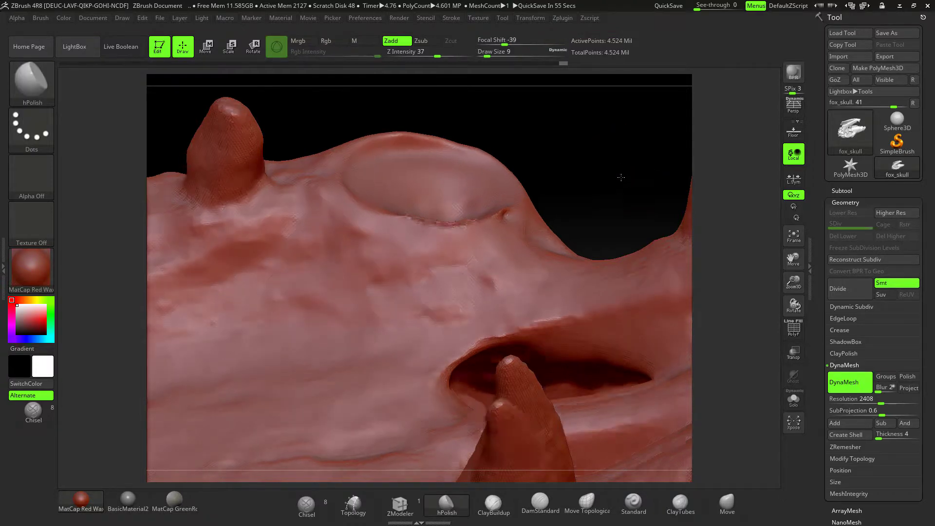
Step: Build up the lower rim of the canine socket with ClayBuildup strokes at draw size 8
{"action": "left_click_drag", "start_coordinate": [624, 198], "coordinate": [631, 233]}
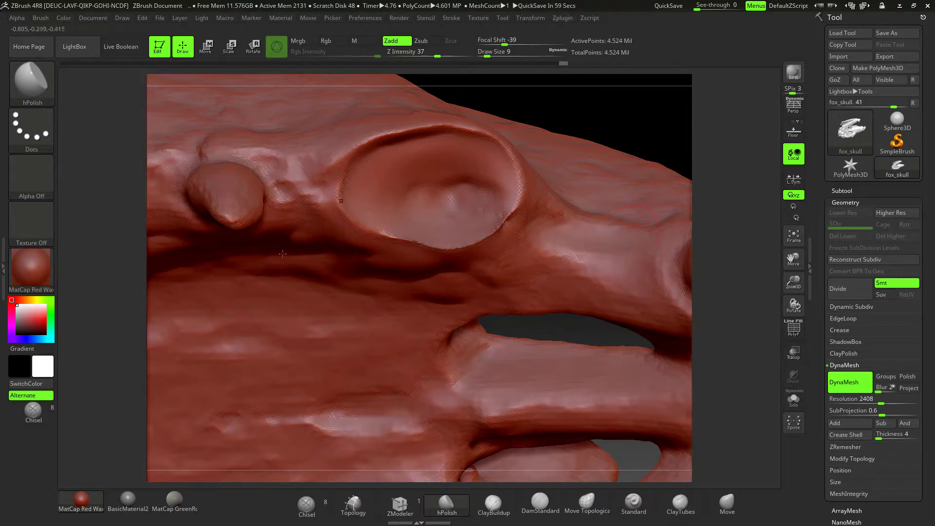
{"action": "left_click", "coordinate": [482, 501]}
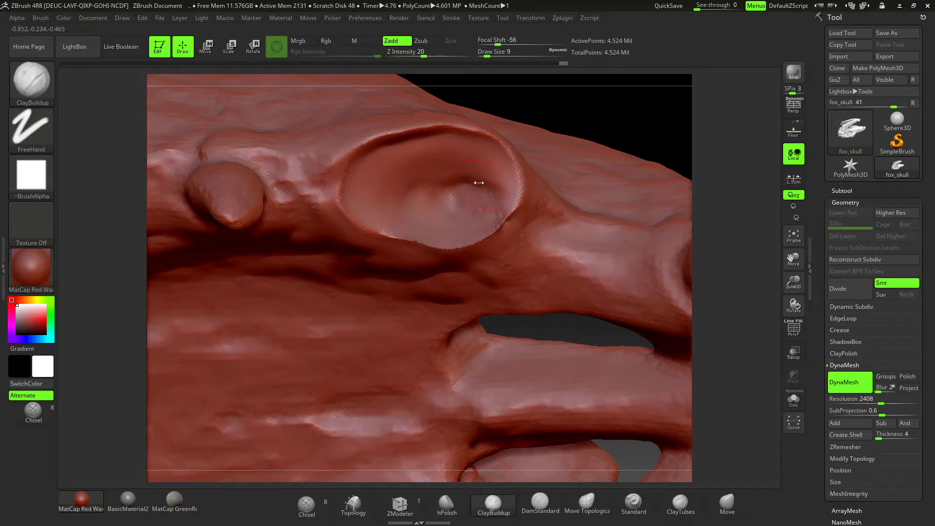
{"action": "key", "text": "space"}
{"action": "left_click_drag", "start_coordinate": [478, 184], "coordinate": [479, 184]}
{"action": "mouse_move", "coordinate": [424, 242]}
{"action": "left_mouse_down"}
{"action": "mouse_move", "coordinate": [468, 241]}
{"action": "mouse_move", "coordinate": [512, 197]}
{"action": "mouse_move", "coordinate": [489, 225]}
{"action": "mouse_move", "coordinate": [444, 245]}
{"action": "left_mouse_up"}
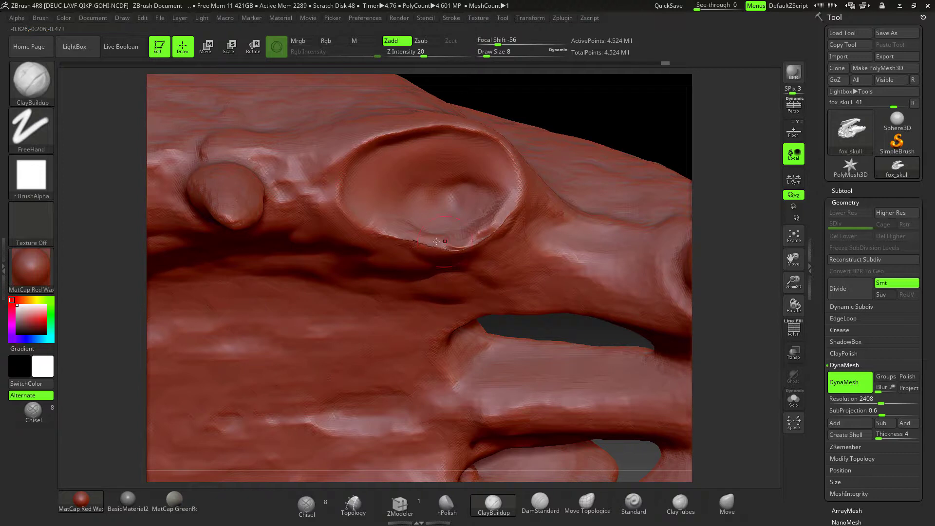
{"action": "left_click_drag", "start_coordinate": [385, 233], "coordinate": [418, 236]}
{"action": "left_click_drag", "start_coordinate": [359, 213], "coordinate": [370, 217]}
{"action": "left_click_drag", "start_coordinate": [445, 239], "coordinate": [509, 209]}
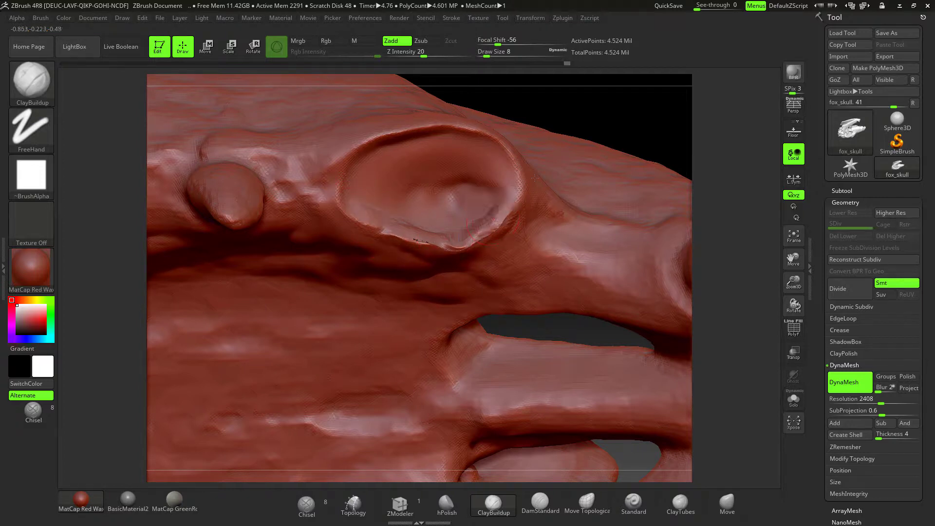
Step: Update the skull's DynaMesh and reselect the ClayBuildup brush for the socket's lower rim
{"action": "left_click_drag", "start_coordinate": [657, 121], "coordinate": [698, 159], "text": "ctrl"}
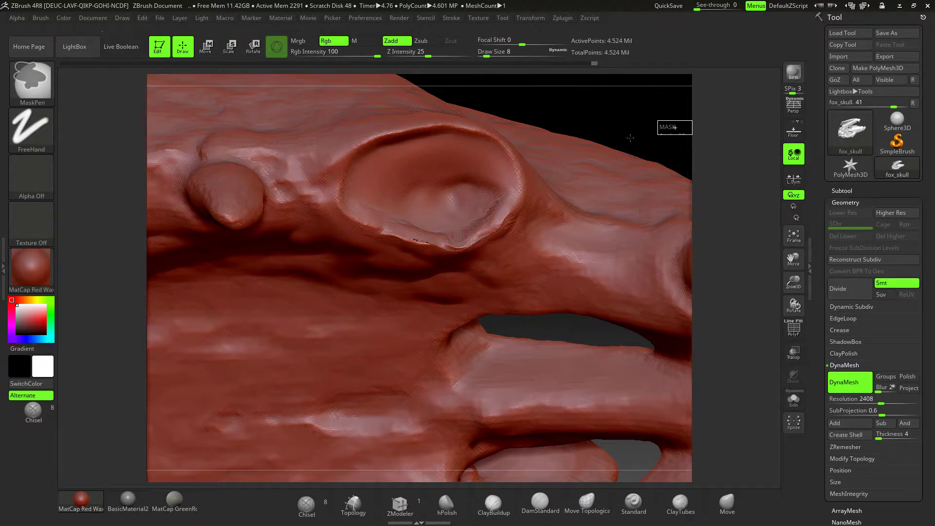
{"action": "key", "text": "b"}
{"action": "key", "text": "c"}
{"action": "key", "text": "b"}
{"action": "mouse_move", "coordinate": [653, 127]}
{"action": "left_mouse_down"}
{"action": "mouse_move", "coordinate": [648, 239]}
{"action": "mouse_move", "coordinate": [498, 298]}
{"action": "mouse_move", "coordinate": [475, 280]}
{"action": "mouse_move", "coordinate": [371, 240]}
{"action": "left_mouse_up"}
Step: Turn the upper jaw to a side view and choose ClipCurve as the clipping brush
{"action": "left_click_drag", "start_coordinate": [525, 357], "coordinate": [546, 345]}
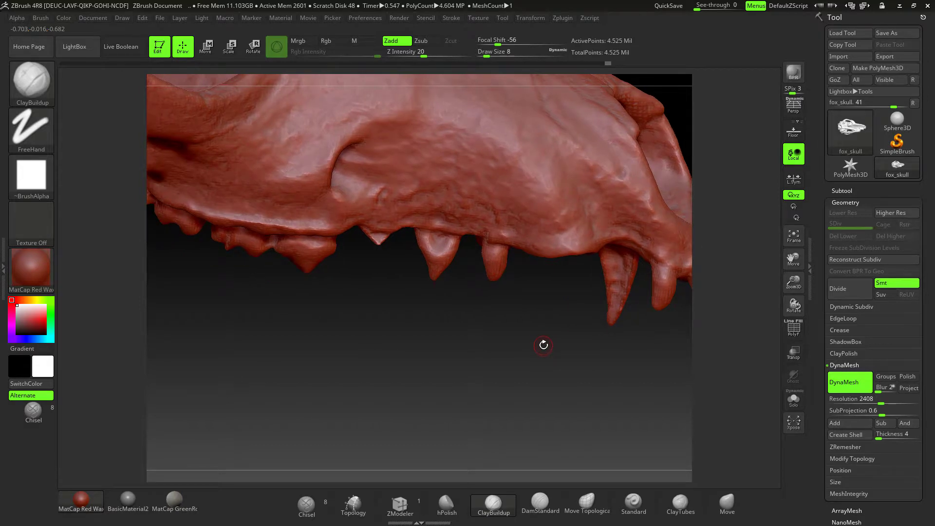
{"action": "key", "text": "ctrl+shift"}
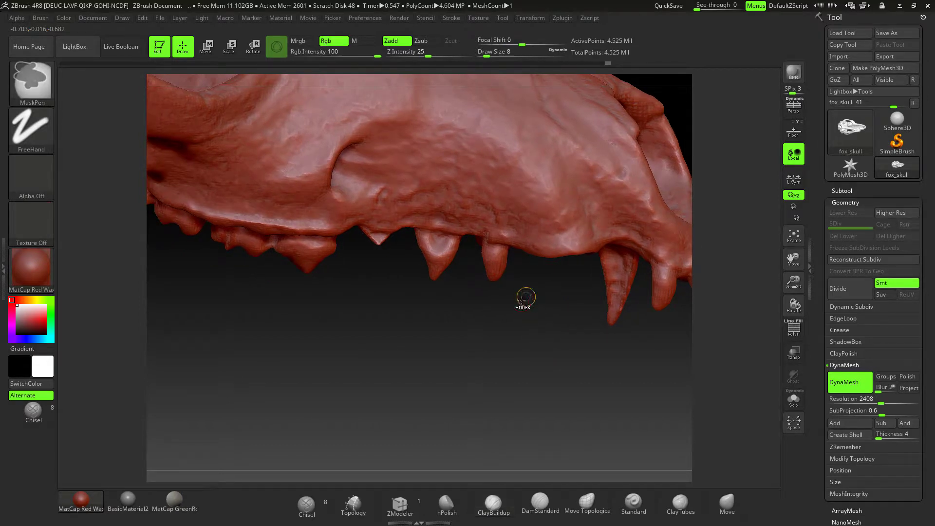
{"action": "left_click", "coordinate": [33, 85]}
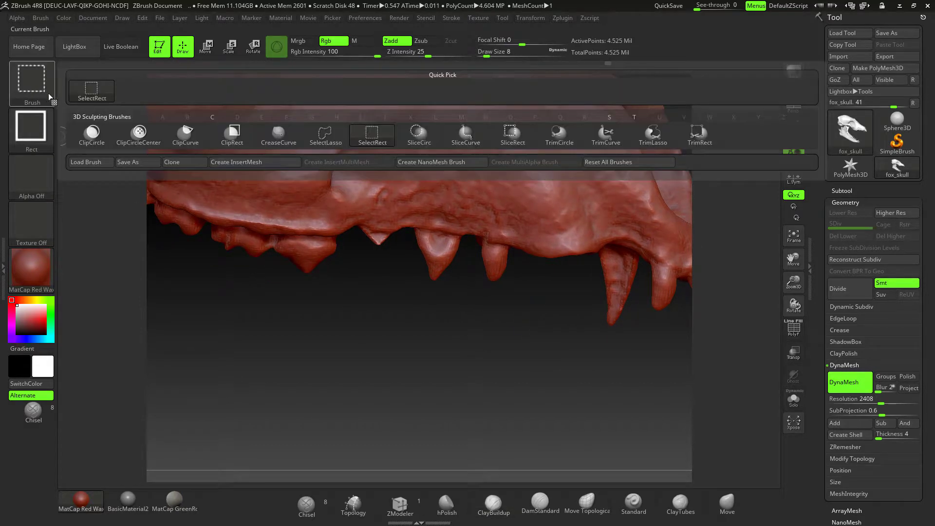
{"action": "left_click", "coordinate": [185, 135]}
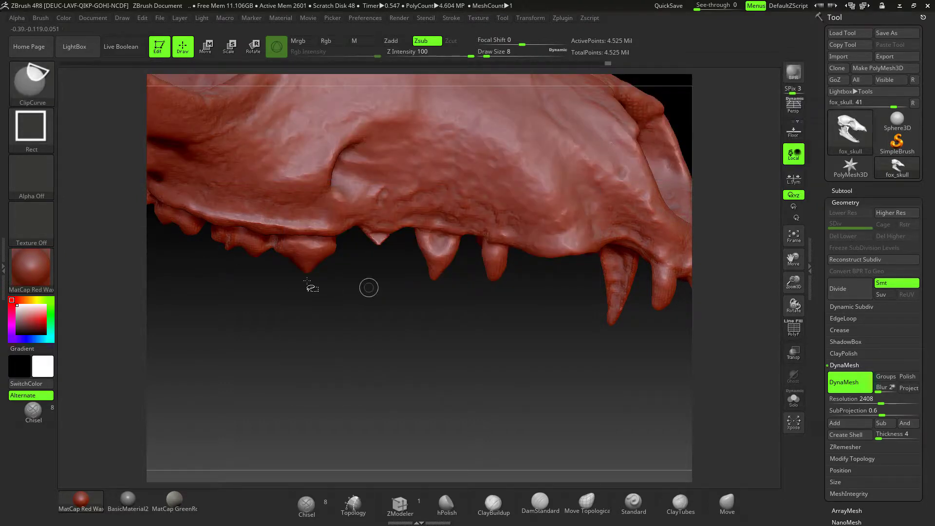
{"action": "left_click_drag", "start_coordinate": [403, 274], "coordinate": [464, 243], "text": "ctrl+shift"}
{"action": "key", "text": "ctrl"}
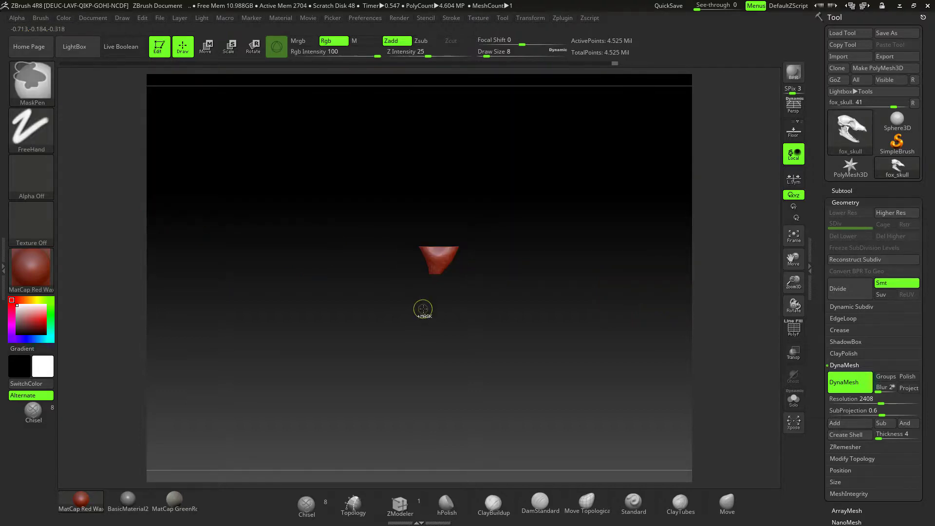
{"action": "left_click", "coordinate": [422, 310], "text": "ctrl+shift"}
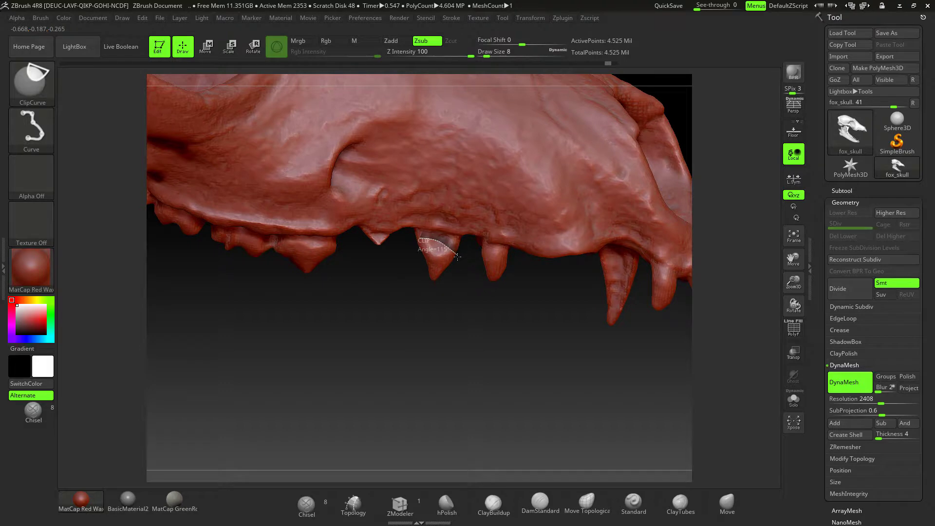
Step: Try to clip off the premolar behind the missing canine with a ClipCurve line along its base
{"action": "left_click_drag", "start_coordinate": [445, 298], "coordinate": [463, 263], "text": "ctrl+shift"}
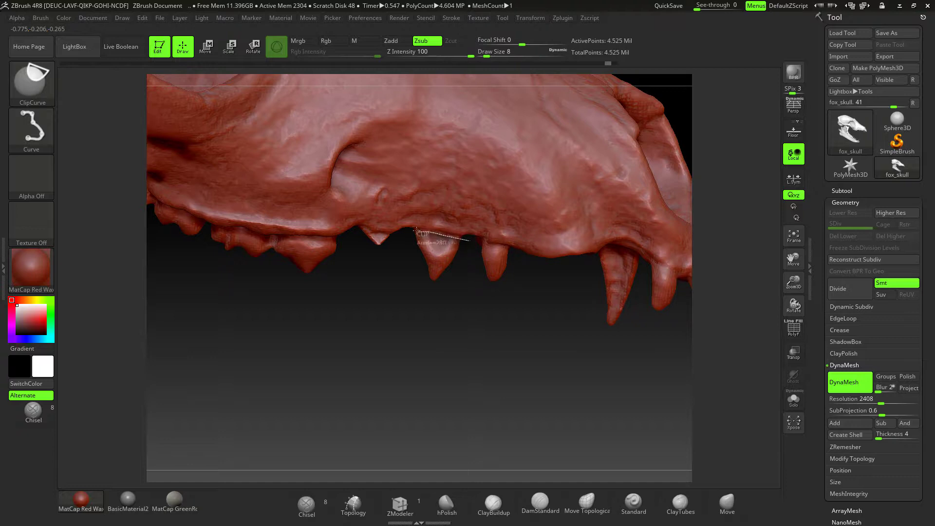
{"action": "left_click_drag", "start_coordinate": [403, 233], "coordinate": [394, 239], "text": "ctrl+shift"}
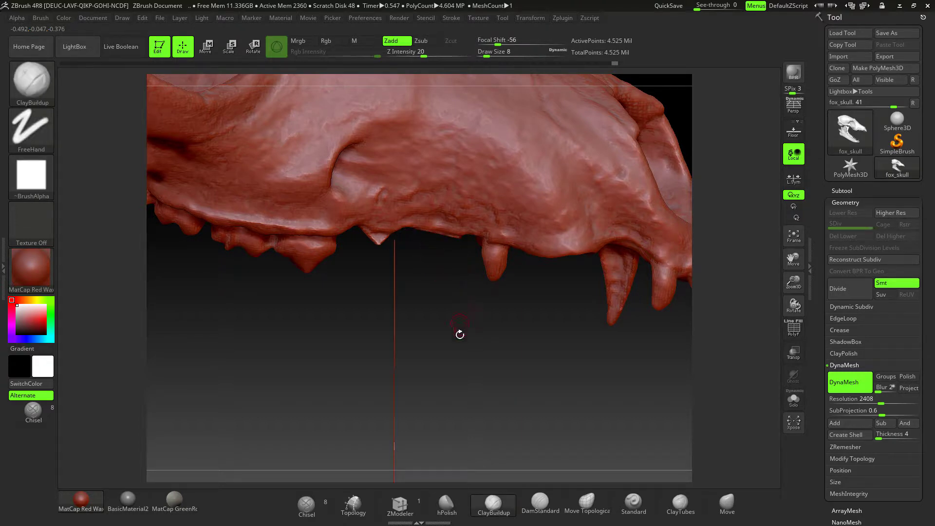
{"action": "mouse_move", "coordinate": [485, 333]}
{"action": "left_mouse_down"}
{"action": "mouse_move", "coordinate": [473, 370]}
{"action": "mouse_move", "coordinate": [496, 346]}
{"action": "mouse_move", "coordinate": [507, 352]}
{"action": "mouse_move", "coordinate": [518, 329]}
{"action": "mouse_move", "coordinate": [504, 368]}
{"action": "mouse_move", "coordinate": [544, 379]}
{"action": "mouse_move", "coordinate": [539, 390]}
{"action": "left_mouse_up"}
{"action": "key", "text": "ctrl"}
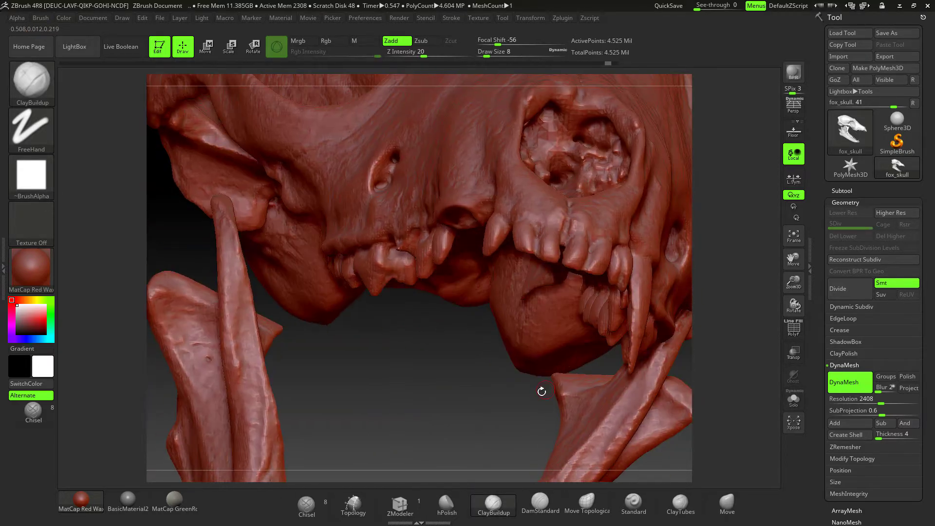
Step: Try to clip the skull with ClipCurve lines drawn beside it in a front view of the whole model
{"action": "mouse_move", "coordinate": [471, 345]}
{"action": "left_mouse_down", "text": "alt"}
{"action": "mouse_move", "coordinate": [528, 286]}
{"action": "mouse_move", "coordinate": [482, 316]}
{"action": "mouse_move", "coordinate": [588, 329]}
{"action": "mouse_move", "coordinate": [609, 292]}
{"action": "left_mouse_up", "text": "alt"}
{"action": "key", "text": "ctrl"}
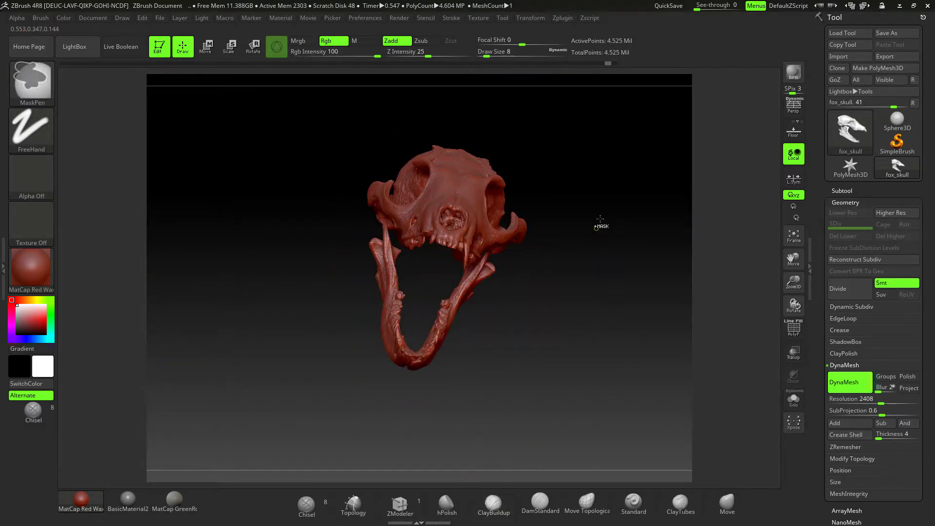
{"action": "key", "text": "ctrl+shift"}
{"action": "mouse_move", "coordinate": [605, 165]}
{"action": "left_mouse_down", "text": "ctrl+shift"}
{"action": "mouse_move", "coordinate": [547, 309]}
{"action": "mouse_move", "coordinate": [581, 281]}
{"action": "left_mouse_up", "text": "ctrl+shift"}
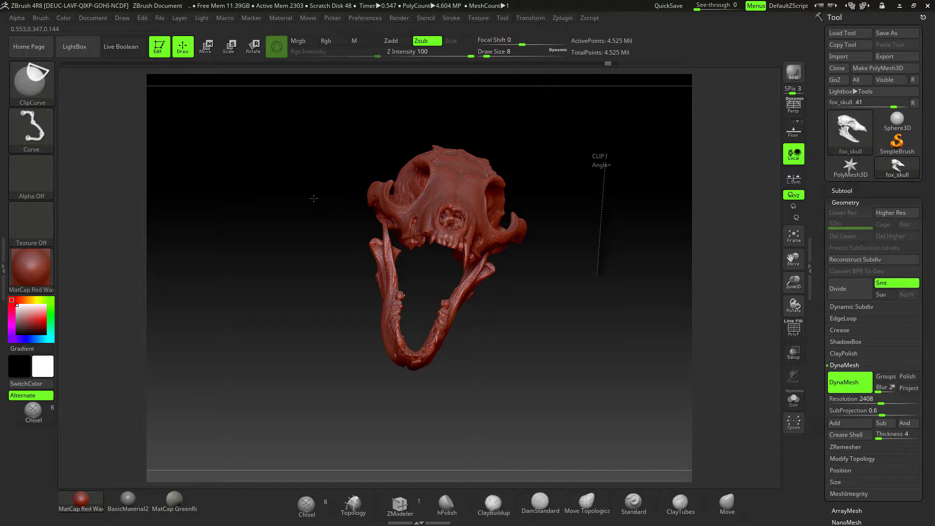
{"action": "left_click_drag", "start_coordinate": [310, 200], "coordinate": [317, 201], "text": "ctrl+shift"}
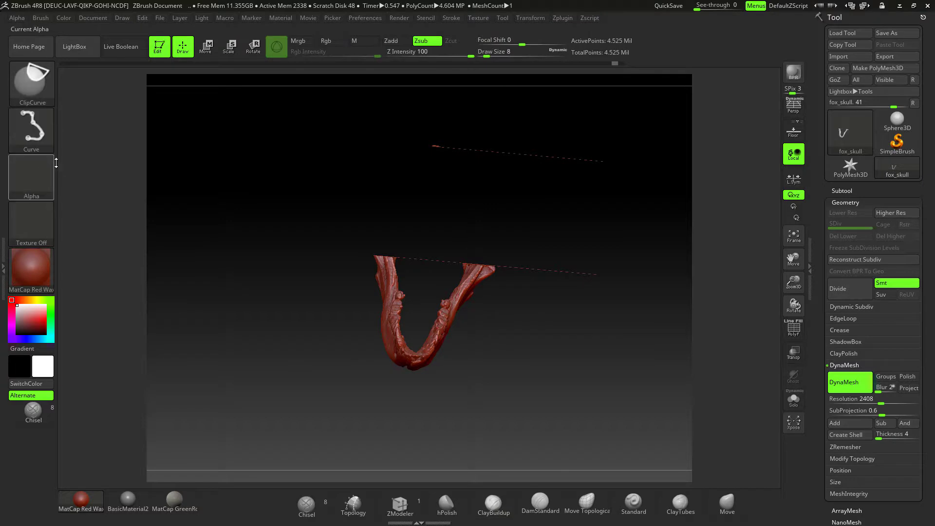
Step: Undo the curve clip and try a rectangular clip over one half of the skull using the Rect stroke
{"action": "left_click", "coordinate": [31, 129], "text": "ctrl+shift"}
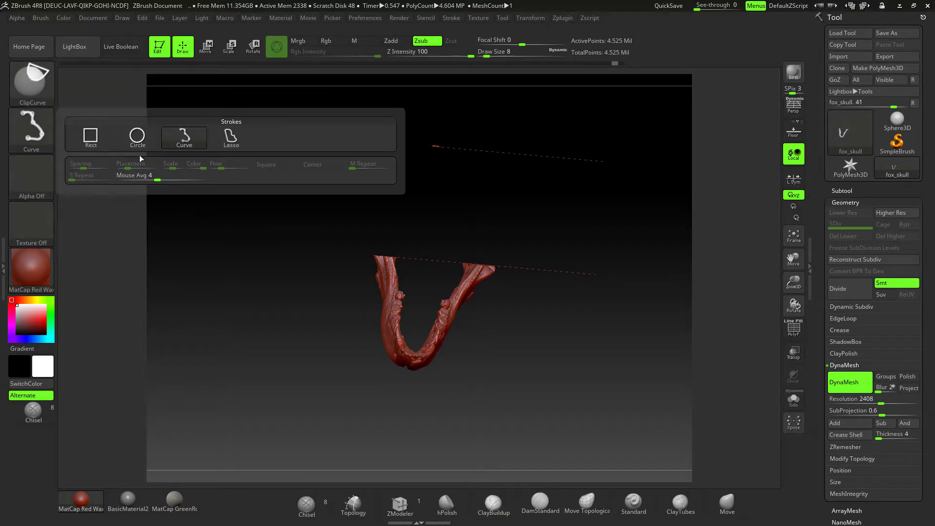
{"action": "left_click", "coordinate": [90, 135], "text": "ctrl+shift"}
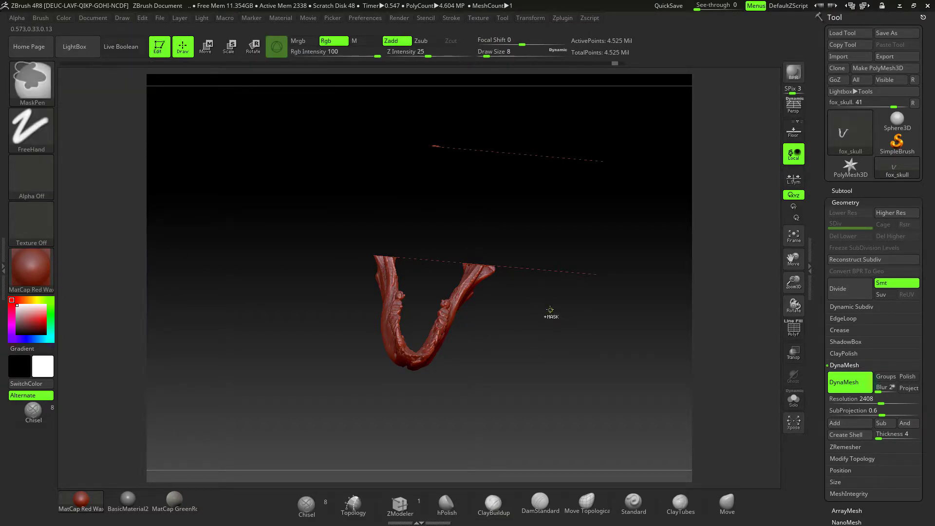
{"action": "key", "text": "ctrl+z"}
{"action": "key", "text": "ctrl+shift"}
{"action": "mouse_move", "coordinate": [576, 125]}
{"action": "left_mouse_down", "text": "ctrl+shift"}
{"action": "mouse_move", "coordinate": [494, 235]}
{"action": "mouse_move", "coordinate": [426, 380]}
{"action": "mouse_move", "coordinate": [437, 380]}
{"action": "left_mouse_up", "text": "ctrl+shift"}
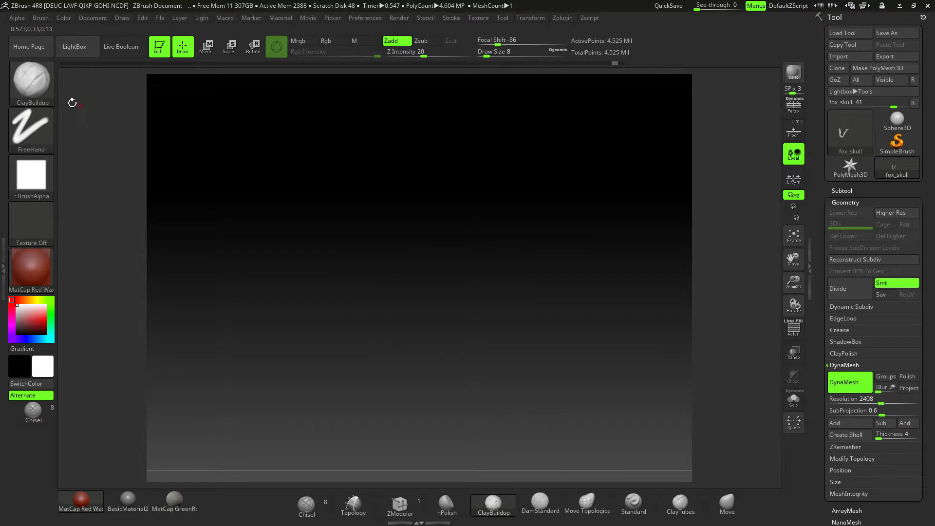
Step: Choose the SelectRect brush and isolate the front jaw section around the premolar behind the missing canine
{"action": "left_click", "coordinate": [33, 85], "text": "ctrl+shift"}
{"action": "left_click", "coordinate": [139, 90], "text": "ctrl+shift"}
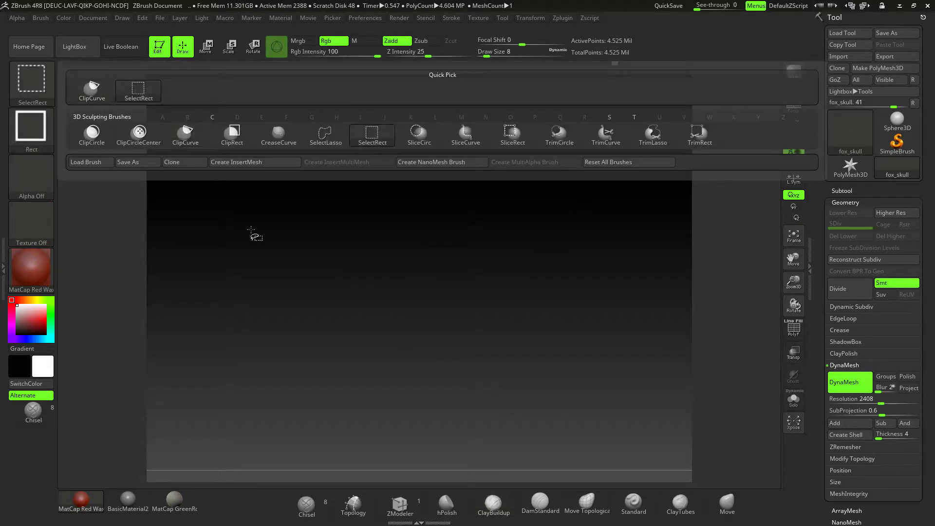
{"action": "key", "text": "ctrl"}
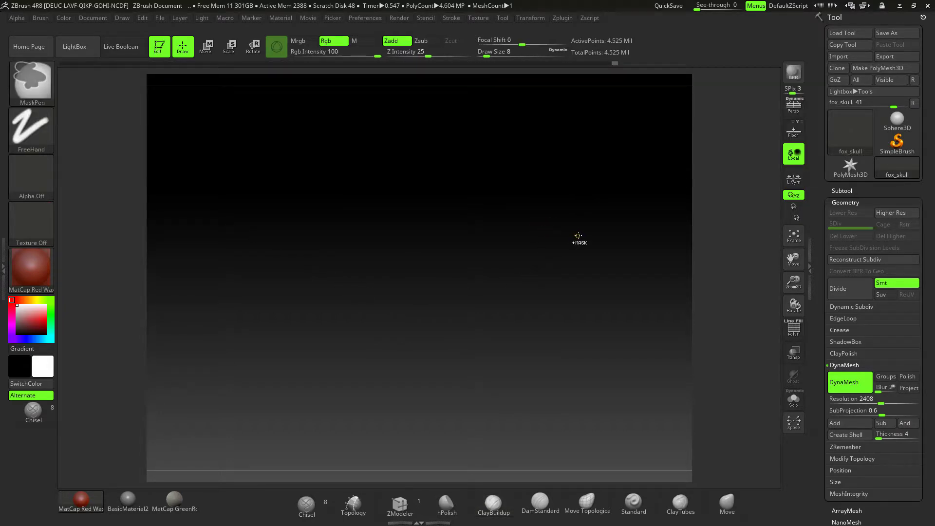
{"action": "left_click", "coordinate": [579, 235], "text": "ctrl+shift"}
{"action": "left_click_drag", "start_coordinate": [617, 108], "coordinate": [429, 408], "text": "ctrl+shift"}
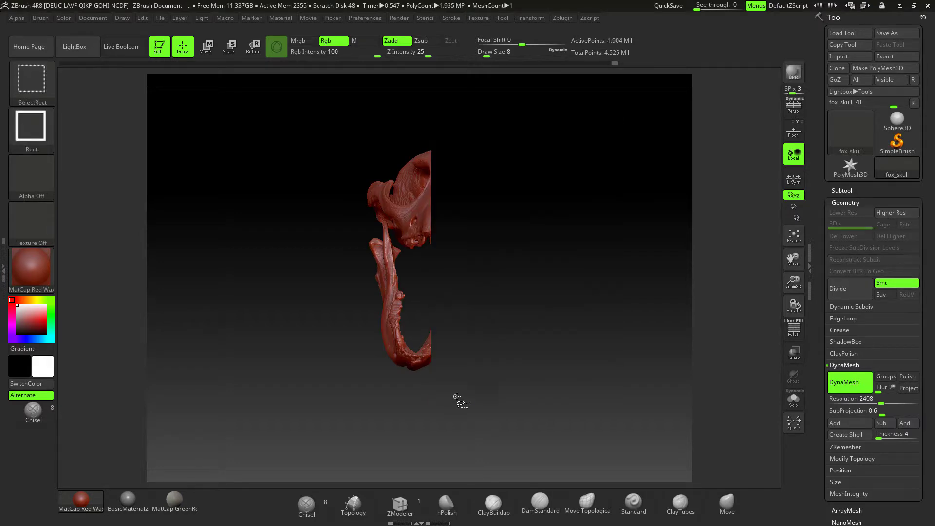
{"action": "left_click_drag", "start_coordinate": [503, 311], "coordinate": [555, 314]}
{"action": "left_click_drag", "start_coordinate": [571, 150], "coordinate": [513, 317], "text": "ctrl+alt+shift"}
{"action": "left_click_drag", "start_coordinate": [166, 114], "coordinate": [437, 397], "text": "ctrl+shift"}
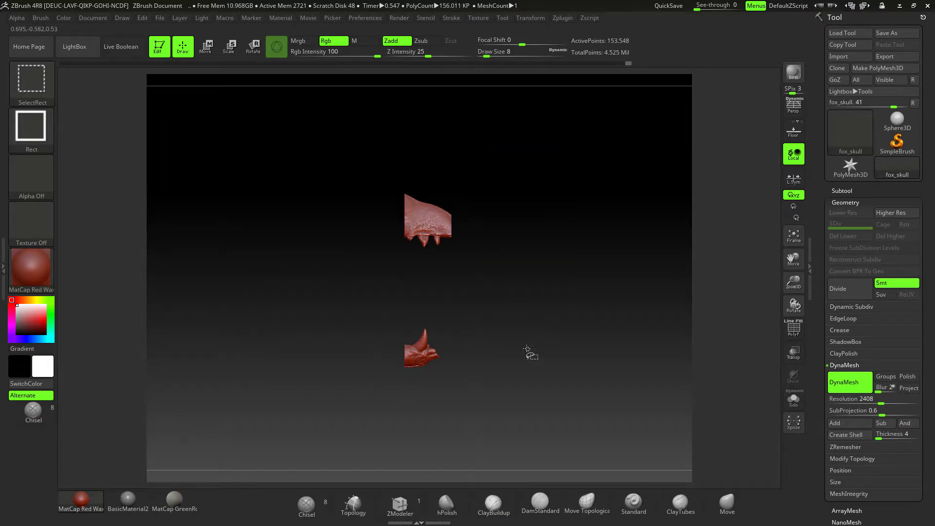
Step: Switch back to ClipCurve with the Curve stroke and try to clip off the premolar along its base
{"action": "mouse_move", "coordinate": [496, 288]}
{"action": "left_mouse_down"}
{"action": "mouse_move", "coordinate": [613, 370]}
{"action": "mouse_move", "coordinate": [618, 340]}
{"action": "left_mouse_up"}
{"action": "left_click", "coordinate": [30, 78], "text": "ctrl+shift"}
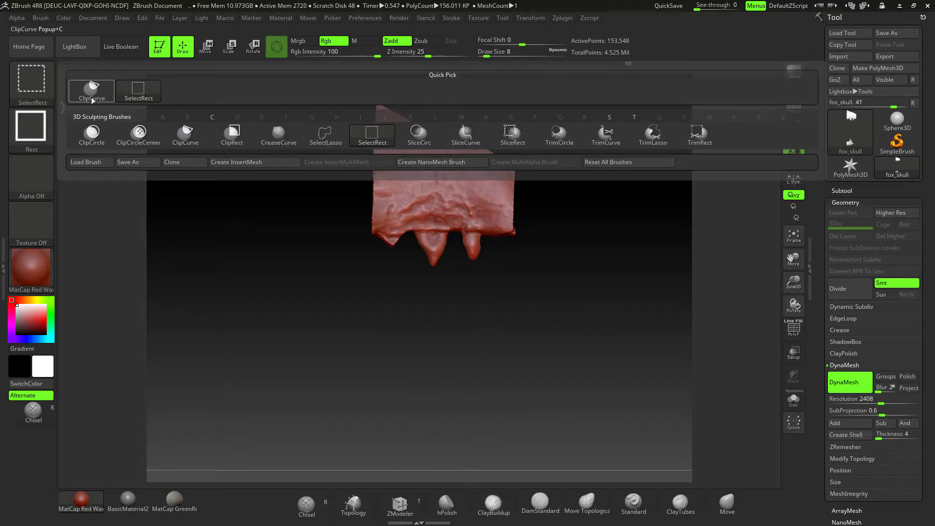
{"action": "left_click", "coordinate": [28, 129]}
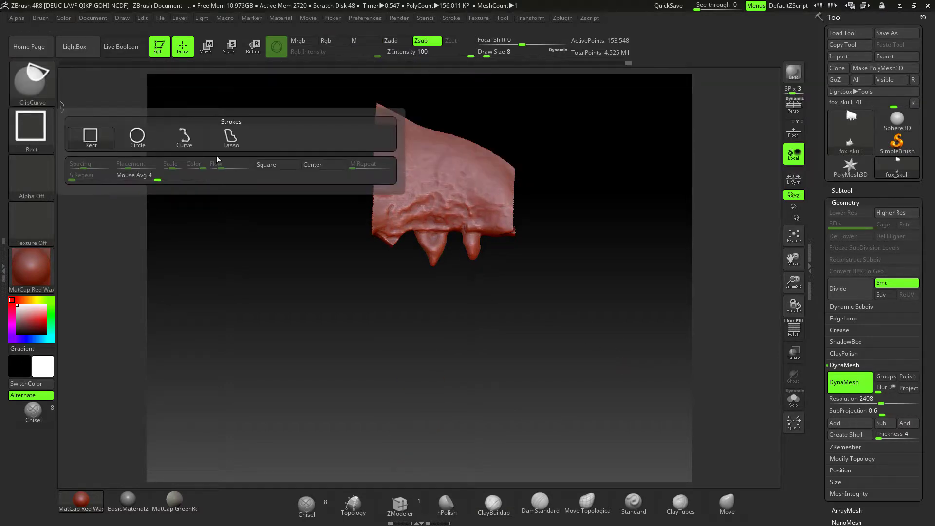
{"action": "left_click", "coordinate": [184, 140], "text": "ctrl+shift"}
{"action": "mouse_move", "coordinate": [540, 303]}
{"action": "left_mouse_down", "text": "alt"}
{"action": "mouse_move", "coordinate": [571, 325]}
{"action": "mouse_move", "coordinate": [619, 315]}
{"action": "mouse_move", "coordinate": [548, 323]}
{"action": "left_mouse_up", "text": "alt"}
{"action": "mouse_move", "coordinate": [498, 252]}
{"action": "left_mouse_down", "text": "ctrl+shift"}
{"action": "mouse_move", "coordinate": [478, 240]}
{"action": "mouse_move", "coordinate": [424, 246]}
{"action": "left_mouse_up", "text": "ctrl+shift"}
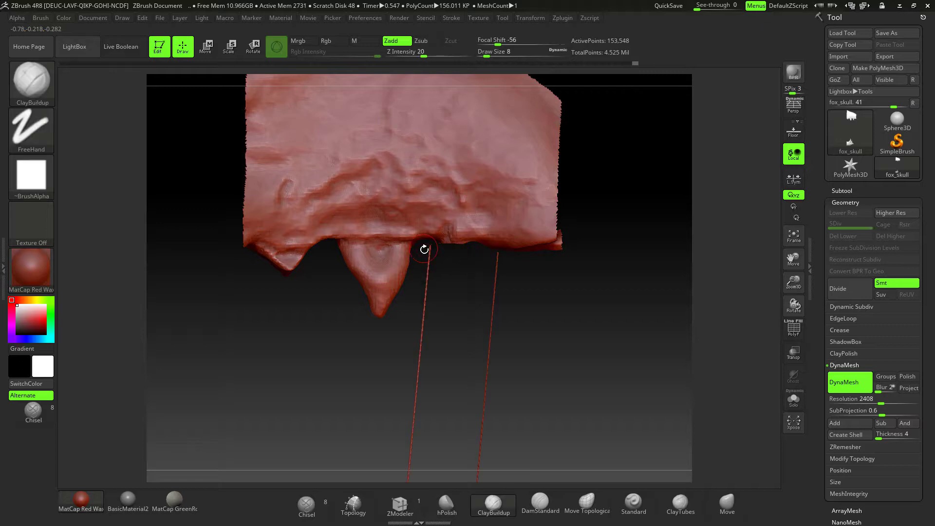
Step: Undo the premolar clip and show the whole skull again
{"action": "left_click_drag", "start_coordinate": [566, 322], "coordinate": [582, 312]}
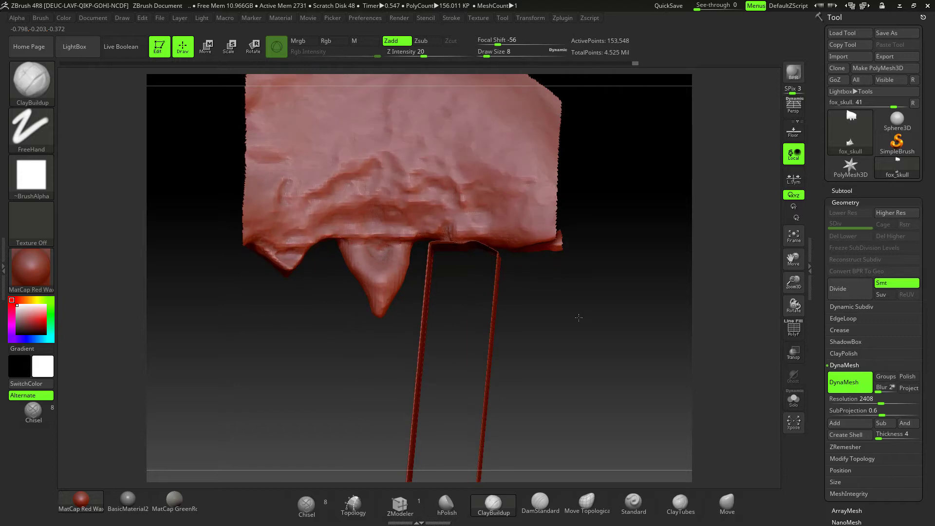
{"action": "key", "text": "ctrl+z"}
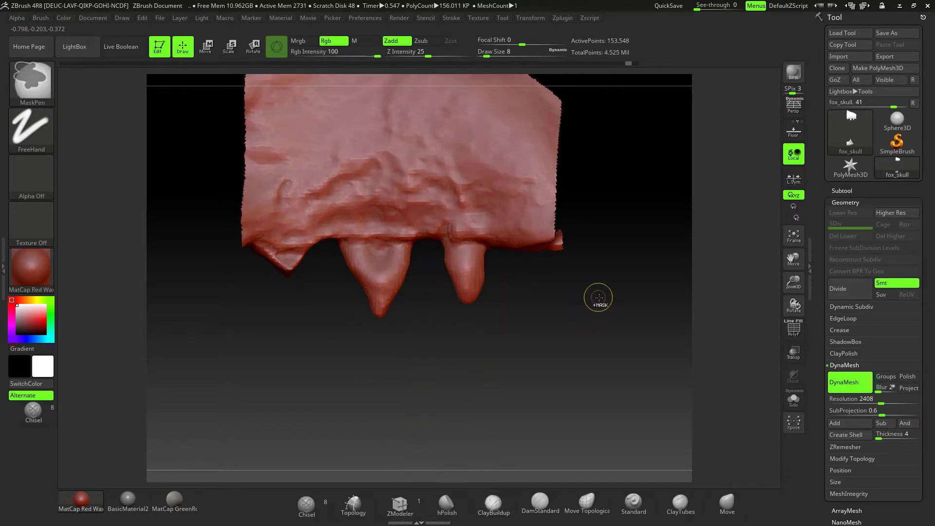
{"action": "key", "text": "ctrl+shift"}
{"action": "left_click", "coordinate": [655, 270], "text": "ctrl+shift"}
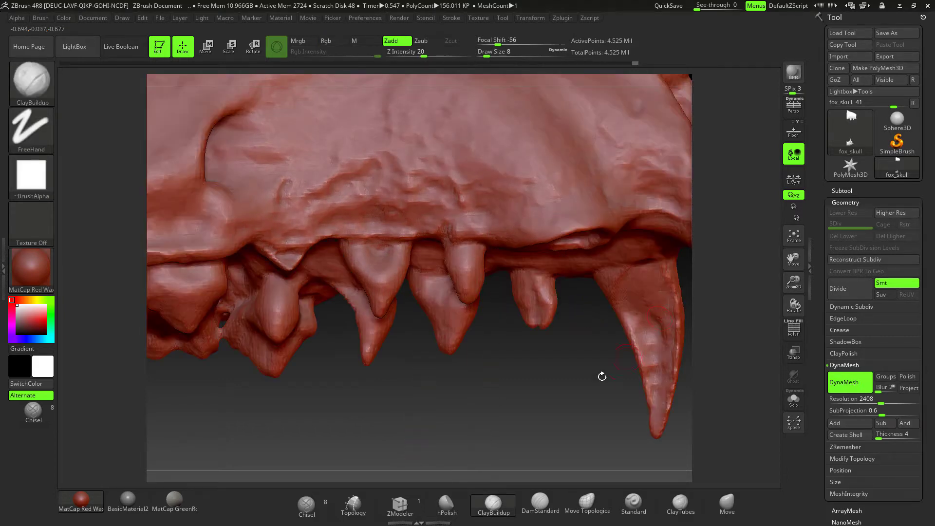
Step: Import fox_skull.obj from the Desktop to bring back the original skull mesh
{"action": "mouse_move", "coordinate": [578, 371]}
{"action": "left_mouse_down", "text": "alt"}
{"action": "mouse_move", "coordinate": [472, 316]}
{"action": "mouse_move", "coordinate": [526, 313]}
{"action": "mouse_move", "coordinate": [626, 277]}
{"action": "mouse_move", "coordinate": [695, 306]}
{"action": "mouse_move", "coordinate": [618, 309]}
{"action": "mouse_move", "coordinate": [634, 313]}
{"action": "mouse_move", "coordinate": [605, 342]}
{"action": "mouse_move", "coordinate": [618, 324]}
{"action": "mouse_move", "coordinate": [610, 348]}
{"action": "left_mouse_up", "text": "alt"}
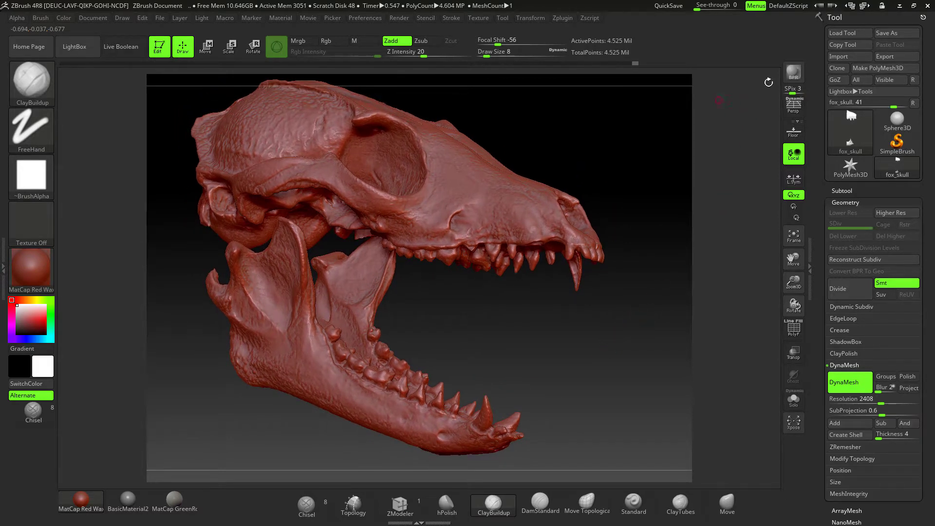
{"action": "left_click", "coordinate": [838, 56]}
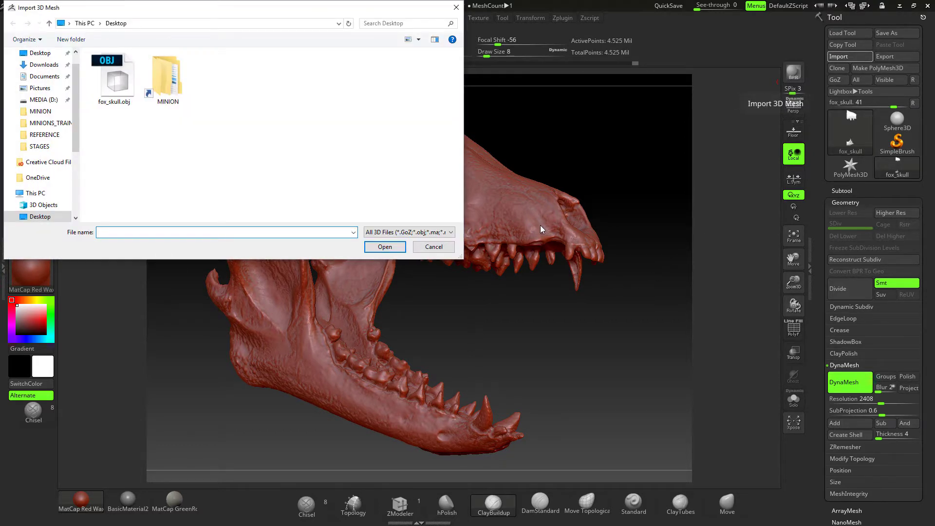
{"action": "left_click", "coordinate": [433, 247]}
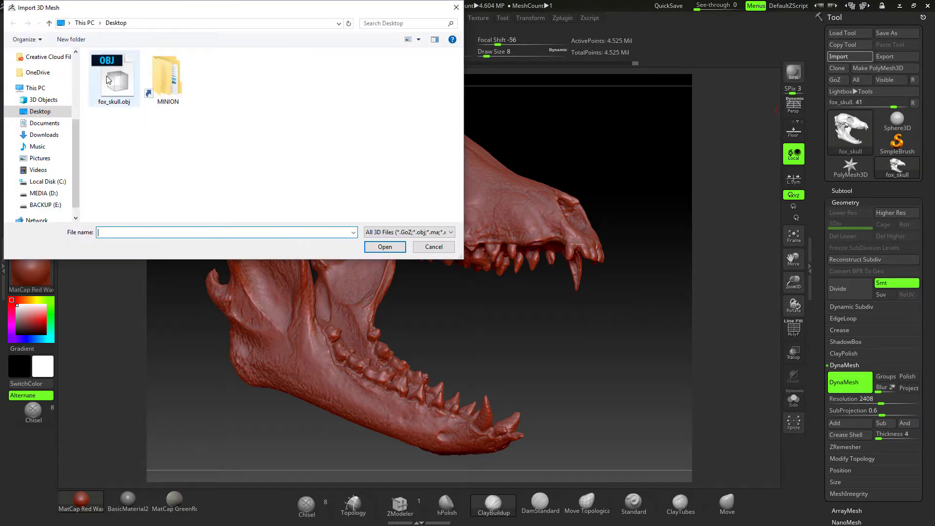
{"action": "double_click", "coordinate": [116, 79]}
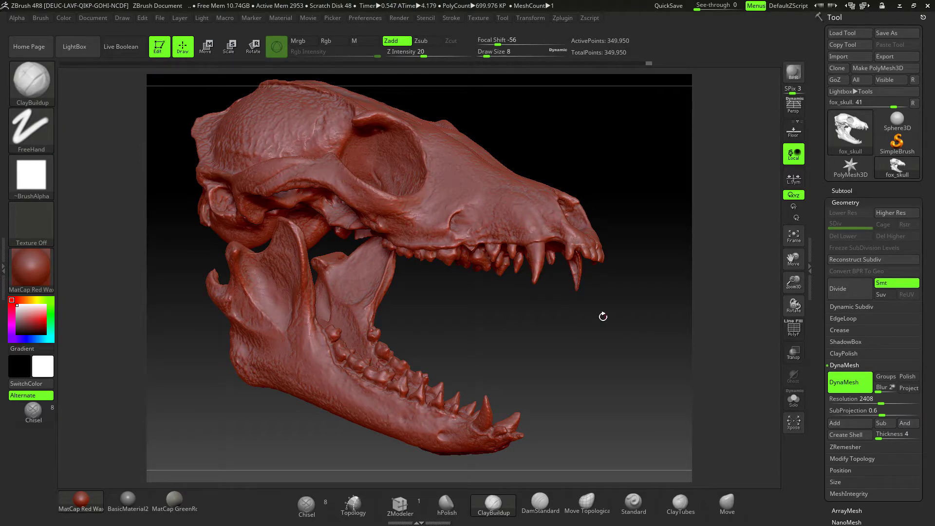
Step: Turn on the polyframe display and zoom in on the upper canine in side view
{"action": "left_click_drag", "start_coordinate": [635, 317], "coordinate": [648, 325]}
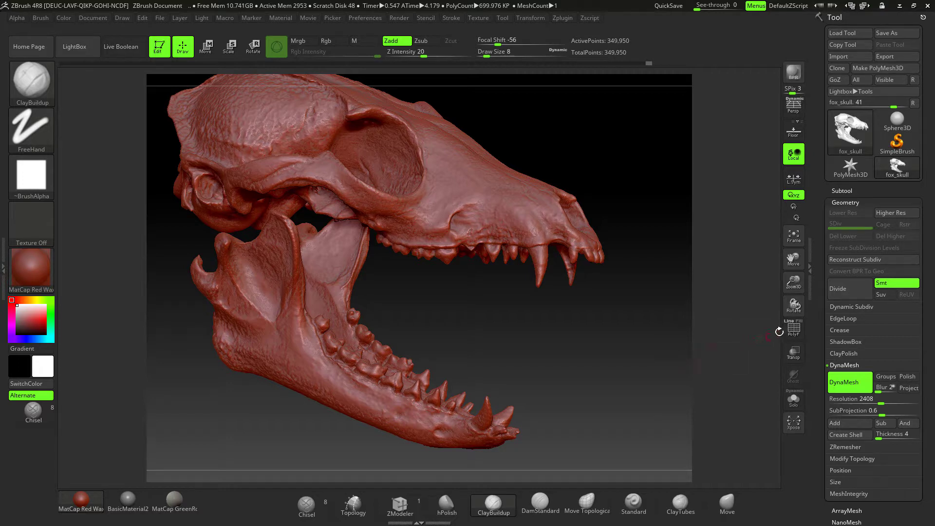
{"action": "left_click", "coordinate": [793, 328]}
{"action": "mouse_move", "coordinate": [516, 298]}
{"action": "left_mouse_down", "text": "alt"}
{"action": "mouse_move", "coordinate": [549, 309]}
{"action": "mouse_move", "coordinate": [619, 371]}
{"action": "mouse_move", "coordinate": [617, 380]}
{"action": "mouse_move", "coordinate": [593, 378]}
{"action": "left_mouse_up", "text": "alt"}
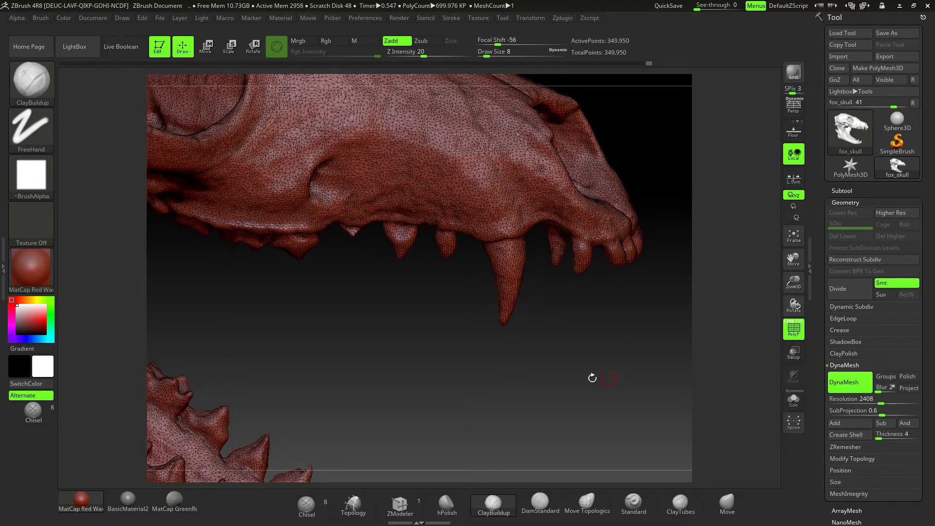
Step: Try remeshing the imported skull with DynaMesh at resolution 2408, and revert it through the undo history
{"action": "key", "text": "ctrl"}
{"action": "left_click_drag", "start_coordinate": [477, 369], "coordinate": [488, 339], "text": "ctrl"}
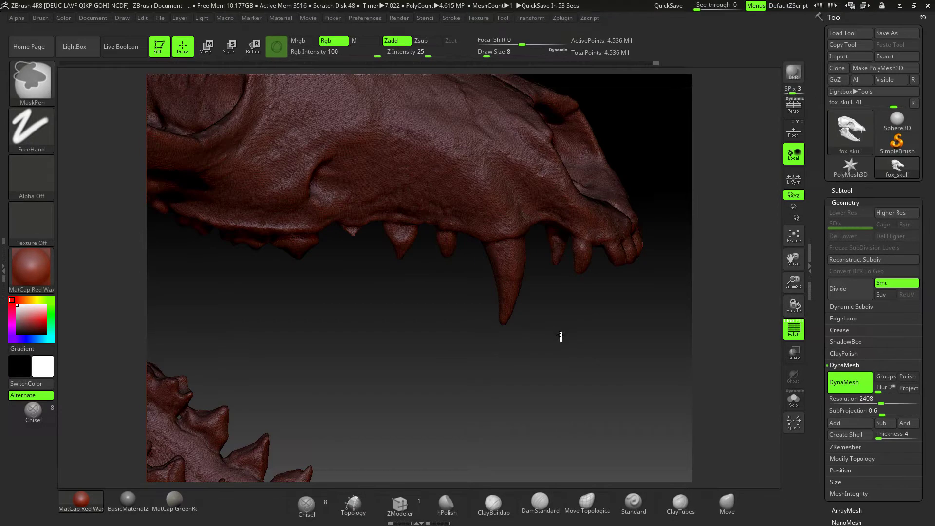
{"action": "key", "text": "ctrl"}
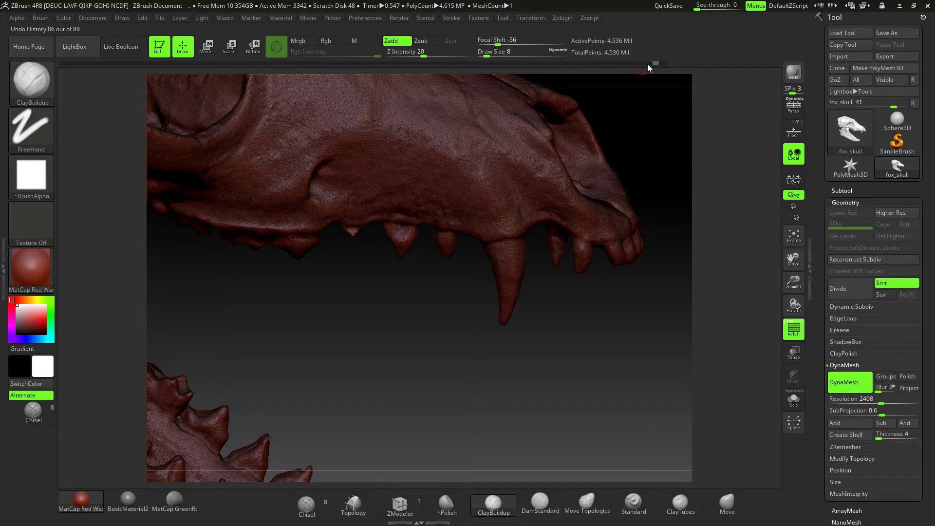
{"action": "left_click_drag", "start_coordinate": [647, 64], "coordinate": [644, 71], "text": "ctrl"}
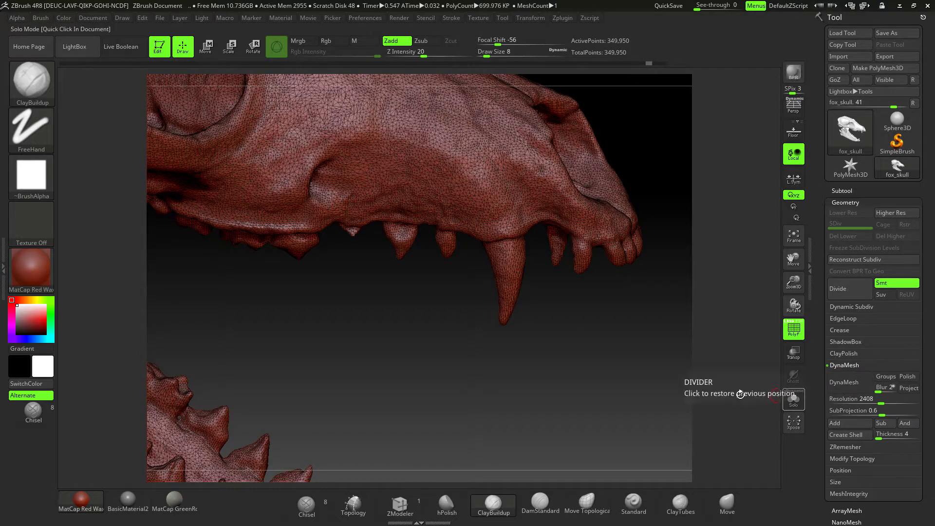
Step: Set the ClipCurve brush's stroke to Rect with the upper jaw seen from the side
{"action": "left_click_drag", "start_coordinate": [635, 358], "coordinate": [569, 346]}
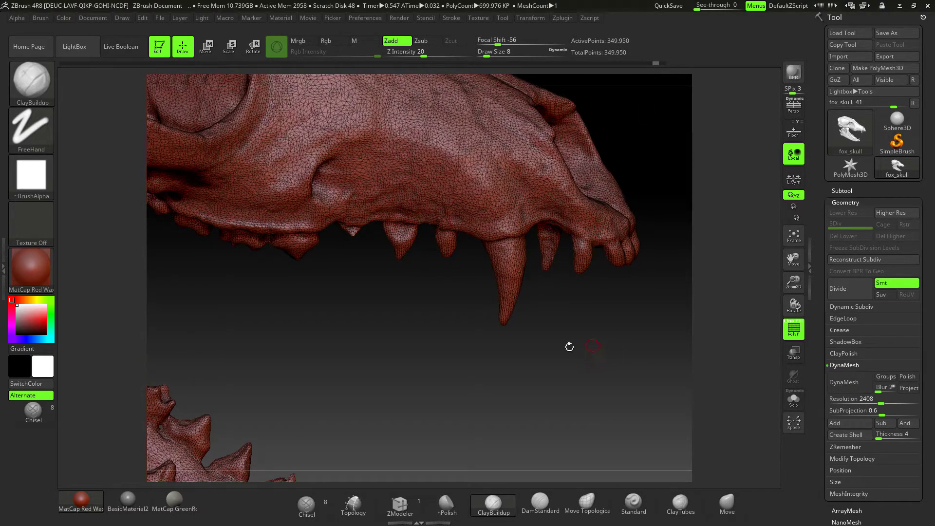
{"action": "key", "text": "ctrl"}
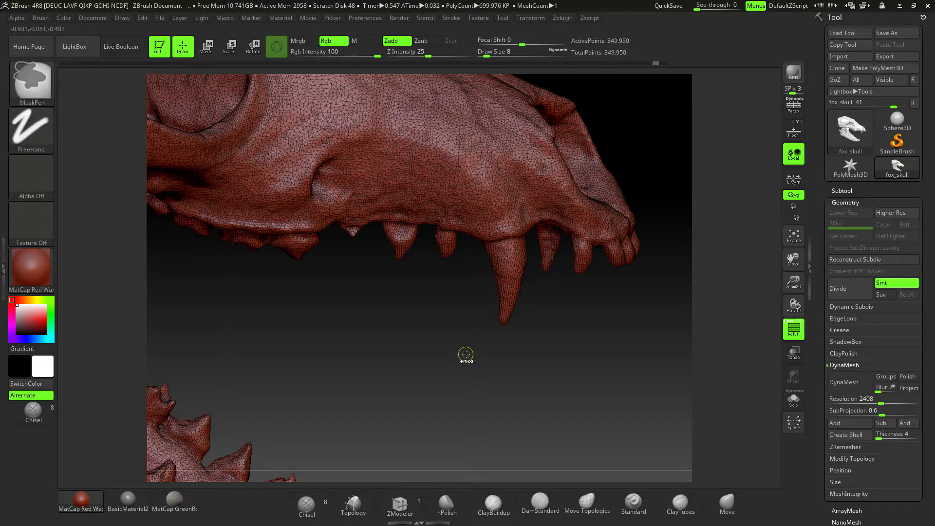
{"action": "key", "text": "ctrl+shift"}
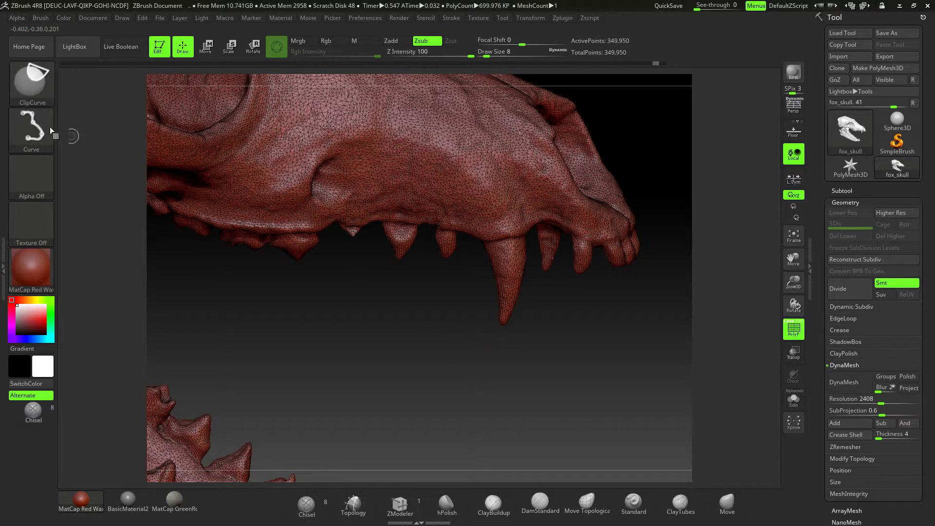
{"action": "left_click", "coordinate": [33, 121]}
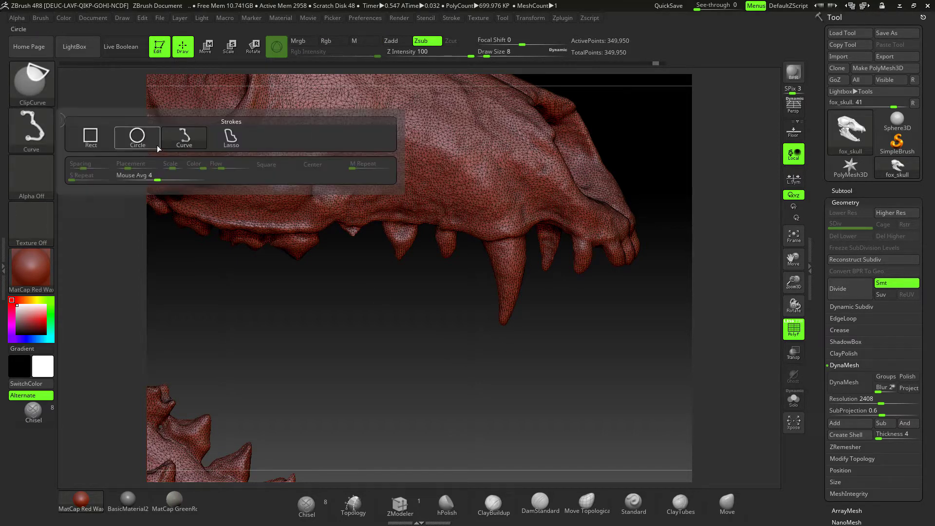
{"action": "left_click", "coordinate": [90, 137]}
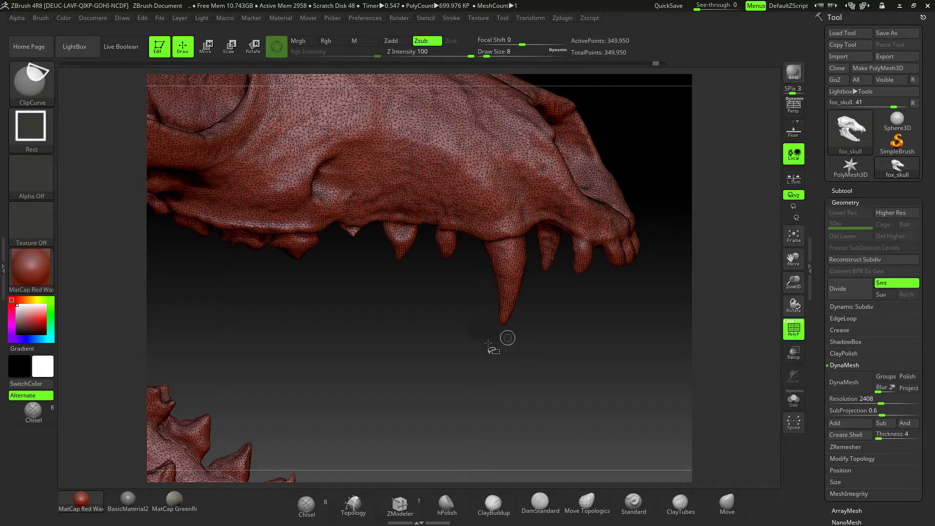
Step: Try to clip the mesh with a rectangle around the upper canine, and undo the clips
{"action": "left_click_drag", "start_coordinate": [506, 311], "coordinate": [529, 244]}
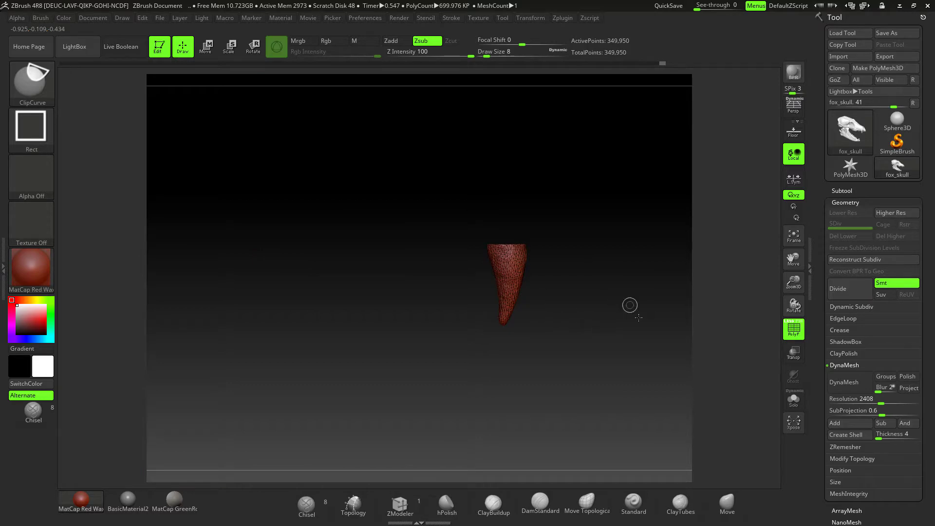
{"action": "left_click_drag", "start_coordinate": [638, 318], "coordinate": [651, 355], "text": "ctrl+shift"}
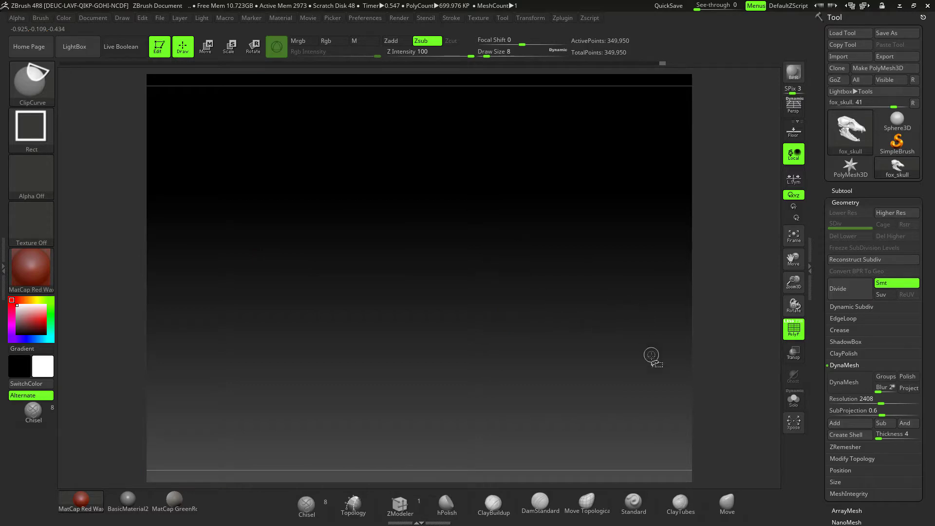
{"action": "key", "text": "ctrl+z"}
{"action": "left_click", "coordinate": [616, 330], "text": "ctrl+shift"}
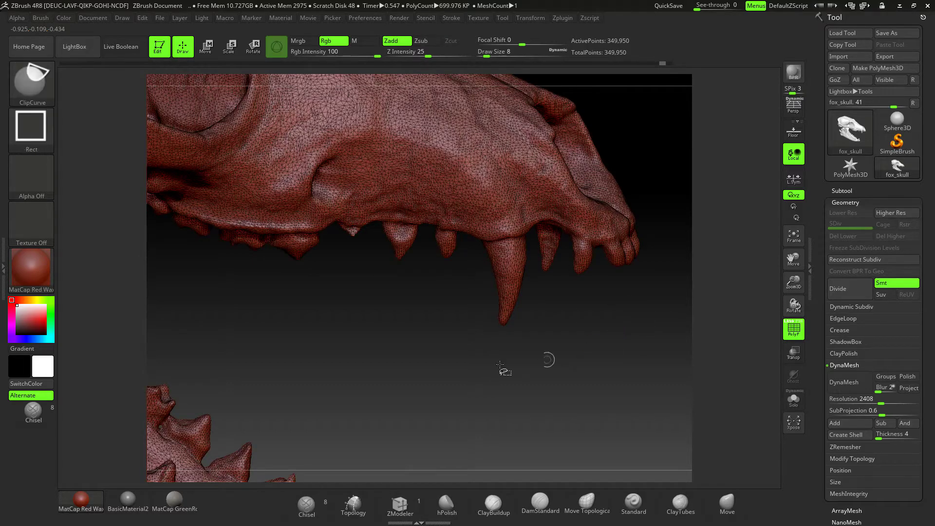
Step: Try a rectangular clip from below the canine's tip up to its base, and undo it
{"action": "left_click_drag", "start_coordinate": [473, 363], "coordinate": [530, 244], "text": "ctrl+shift"}
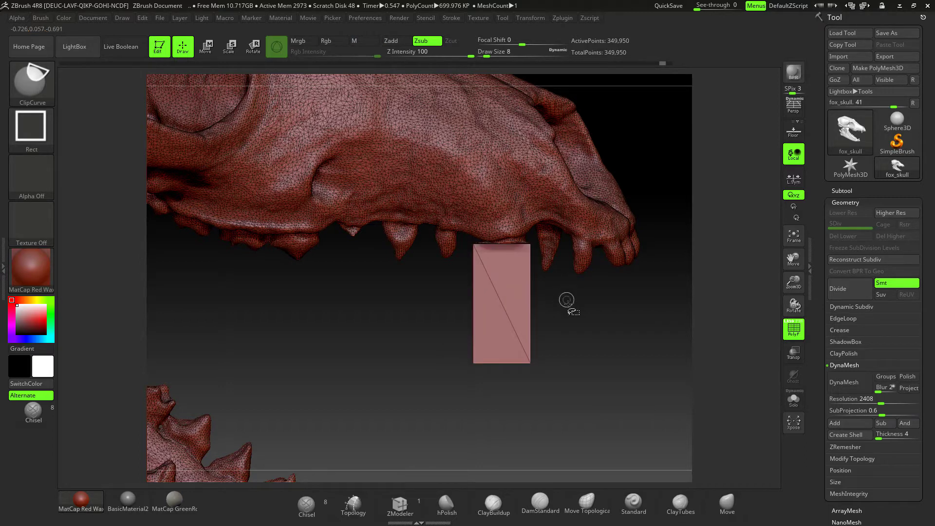
{"action": "key", "text": "ctrl+z"}
{"action": "mouse_move", "coordinate": [607, 323]}
{"action": "left_mouse_down"}
{"action": "mouse_move", "coordinate": [649, 367]}
{"action": "mouse_move", "coordinate": [548, 333]}
{"action": "left_mouse_up"}
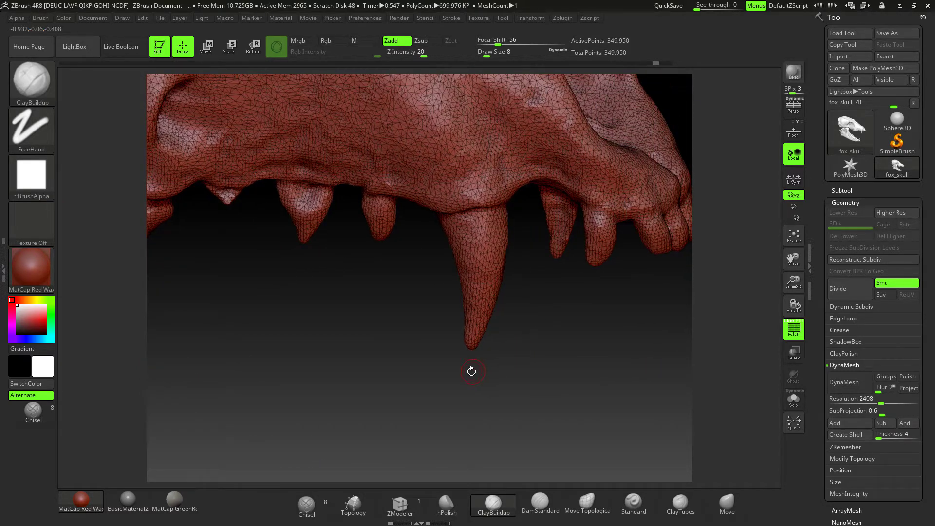
Step: Mask the upper canine down from its base, make it a separate polygroup, and hide it by isolating the skull
{"action": "key", "text": "ctrl"}
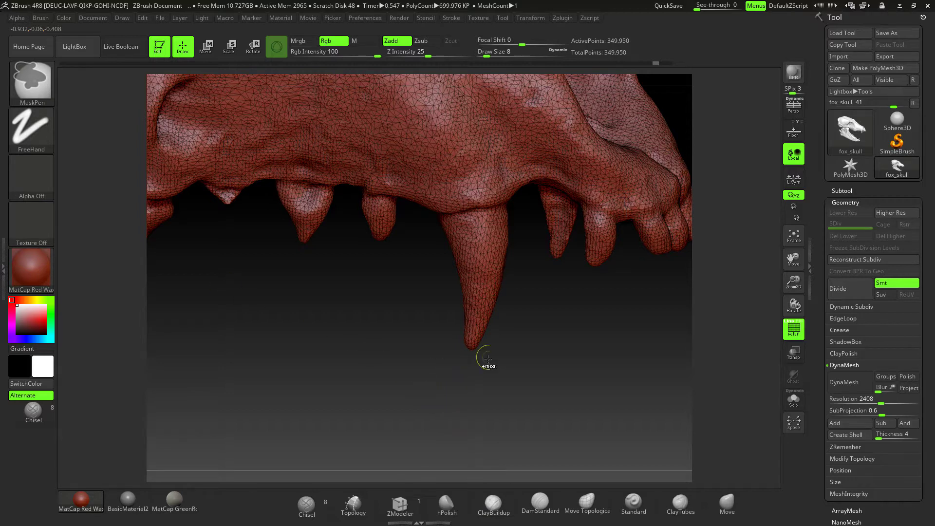
{"action": "left_click_drag", "start_coordinate": [437, 382], "coordinate": [518, 215], "text": "ctrl"}
{"action": "left_click_drag", "start_coordinate": [524, 259], "coordinate": [486, 211], "text": "ctrl"}
{"action": "left_click_drag", "start_coordinate": [541, 315], "coordinate": [459, 215], "text": "ctrl"}
{"action": "mouse_move", "coordinate": [603, 373]}
{"action": "left_mouse_down", "text": "alt"}
{"action": "mouse_move", "coordinate": [539, 338]}
{"action": "mouse_move", "coordinate": [439, 336]}
{"action": "mouse_move", "coordinate": [569, 334]}
{"action": "left_mouse_up", "text": "alt"}
{"action": "left_click", "coordinate": [569, 334], "text": "ctrl"}
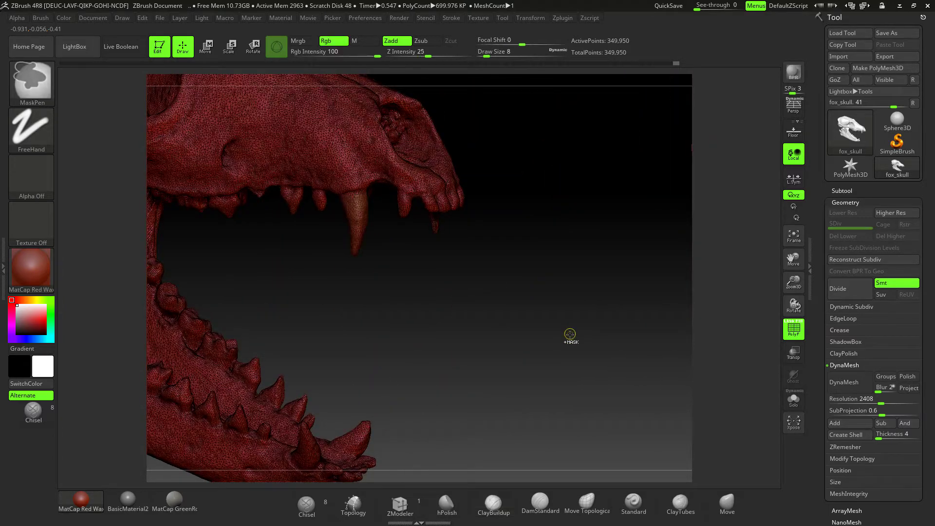
{"action": "left_click", "coordinate": [355, 157], "text": "ctrl+shift"}
{"action": "left_click_drag", "start_coordinate": [532, 278], "coordinate": [701, 304]}
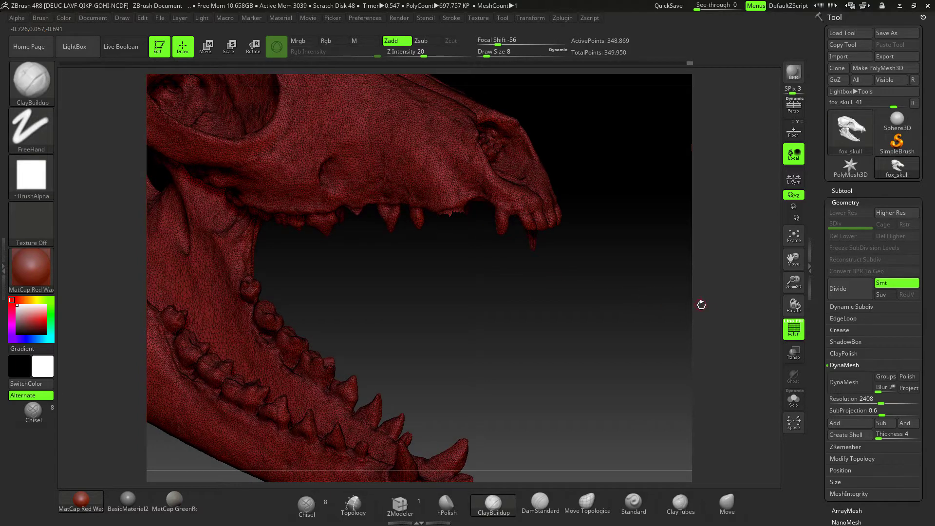
Step: Delete the hidden canine geometry and close the hole it leaves in the upper jaw
{"action": "left_click", "coordinate": [846, 459]}
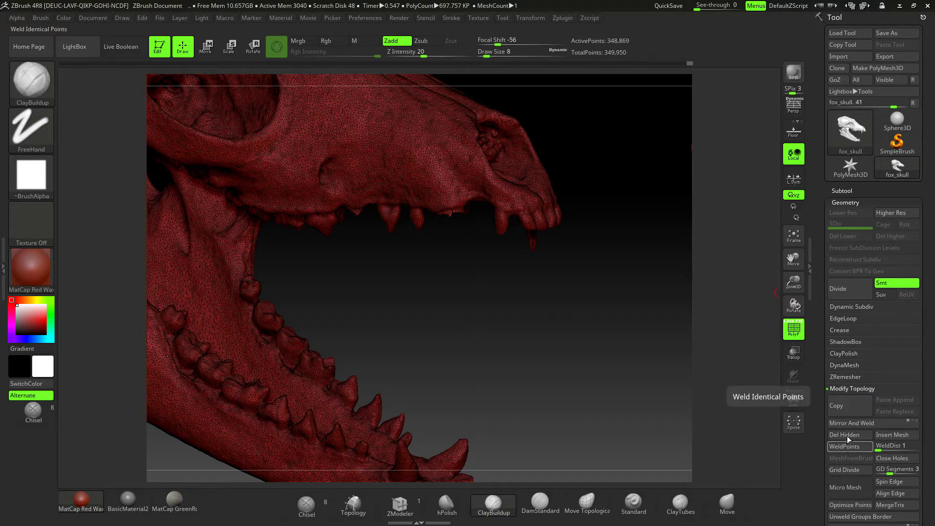
{"action": "left_click", "coordinate": [848, 445]}
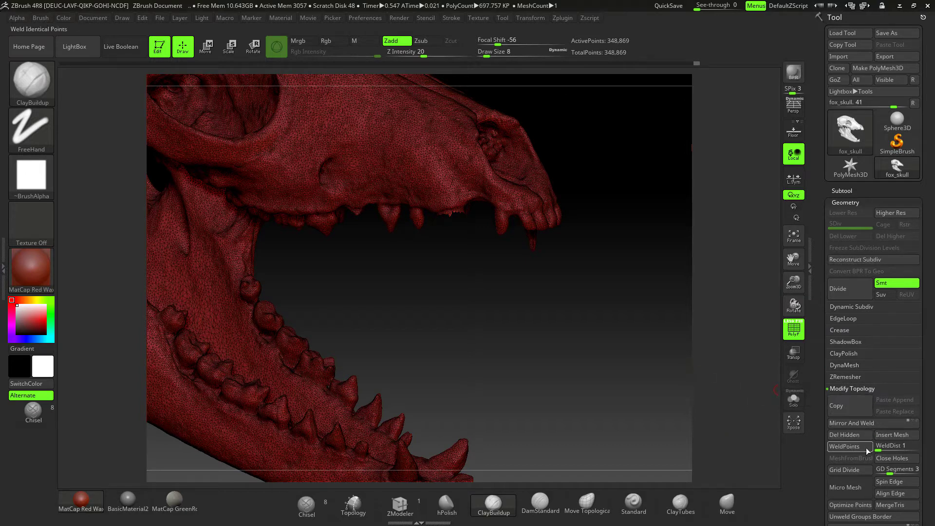
{"action": "left_click", "coordinate": [886, 460]}
Step: Smooth the closed canine socket and turn off the polyframe display
{"action": "mouse_move", "coordinate": [616, 328]}
{"action": "left_mouse_down"}
{"action": "mouse_move", "coordinate": [621, 266]}
{"action": "mouse_move", "coordinate": [668, 308]}
{"action": "left_mouse_up"}
{"action": "key", "text": "shift"}
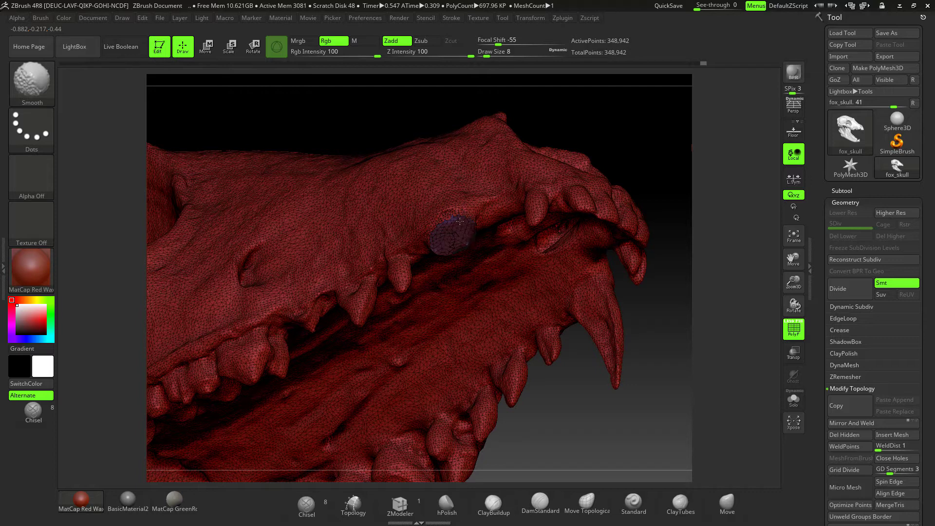
{"action": "mouse_move", "coordinate": [661, 219]}
{"action": "left_mouse_down"}
{"action": "mouse_move", "coordinate": [679, 280]}
{"action": "mouse_move", "coordinate": [670, 320]}
{"action": "mouse_move", "coordinate": [600, 293]}
{"action": "mouse_move", "coordinate": [662, 296]}
{"action": "mouse_move", "coordinate": [652, 282]}
{"action": "mouse_move", "coordinate": [694, 373]}
{"action": "mouse_move", "coordinate": [663, 358]}
{"action": "mouse_move", "coordinate": [693, 363]}
{"action": "mouse_move", "coordinate": [626, 363]}
{"action": "mouse_move", "coordinate": [619, 384]}
{"action": "mouse_move", "coordinate": [631, 378]}
{"action": "left_mouse_up"}
{"action": "left_click", "coordinate": [793, 330]}
Step: Set up the Move brush with draw size 27 at the closed socket, and switch to the ClayBuildup brush
{"action": "left_click", "coordinate": [726, 503]}
{"action": "key", "text": "space"}
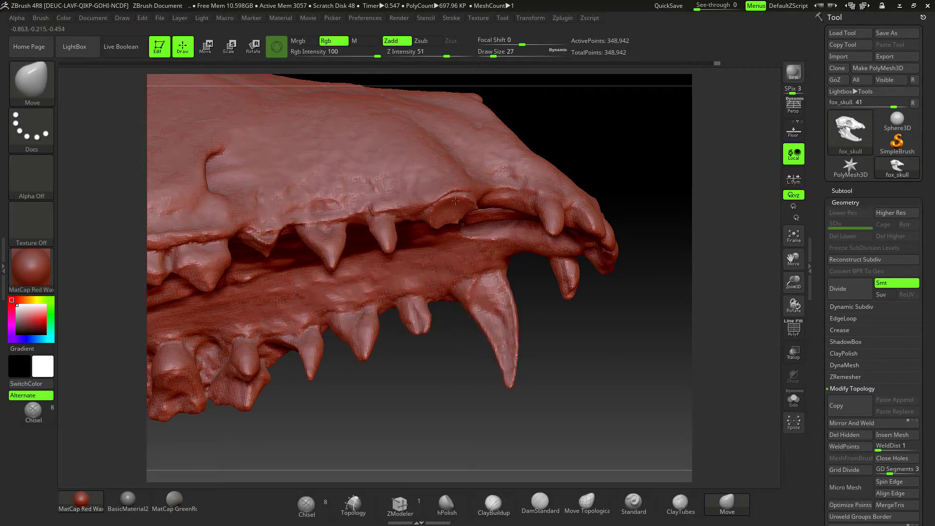
{"action": "left_click", "coordinate": [492, 503]}
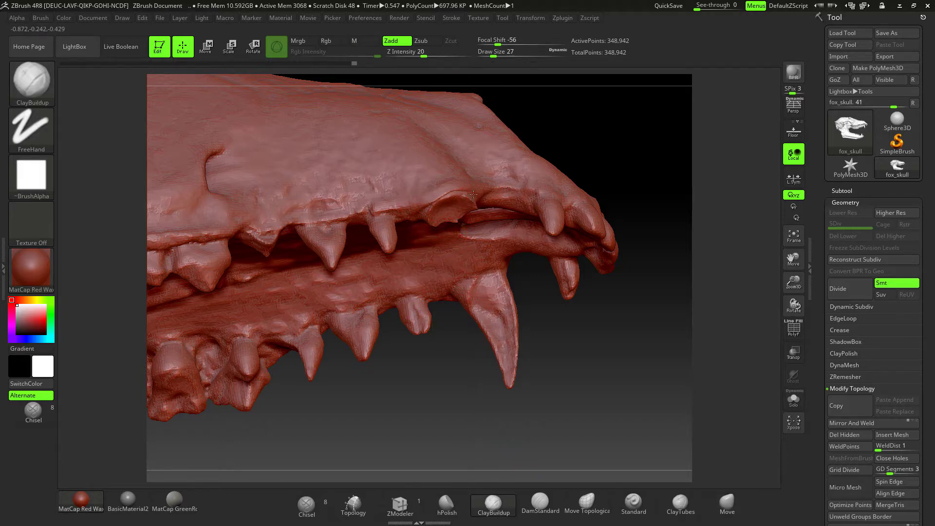
Step: Check the ClipCurve brush's stroke types and inspect the upper jaw's remaining teeth from the side
{"action": "left_click_drag", "start_coordinate": [623, 326], "coordinate": [651, 327]}
{"action": "mouse_move", "coordinate": [655, 291]}
{"action": "left_mouse_down", "text": "alt"}
{"action": "mouse_move", "coordinate": [579, 287]}
{"action": "mouse_move", "coordinate": [565, 297]}
{"action": "mouse_move", "coordinate": [599, 278]}
{"action": "mouse_move", "coordinate": [632, 321]}
{"action": "mouse_move", "coordinate": [613, 316]}
{"action": "mouse_move", "coordinate": [605, 294]}
{"action": "mouse_move", "coordinate": [620, 302]}
{"action": "left_mouse_up", "text": "alt"}
{"action": "key", "text": "ctrl+shift"}
{"action": "left_click", "coordinate": [39, 135]}
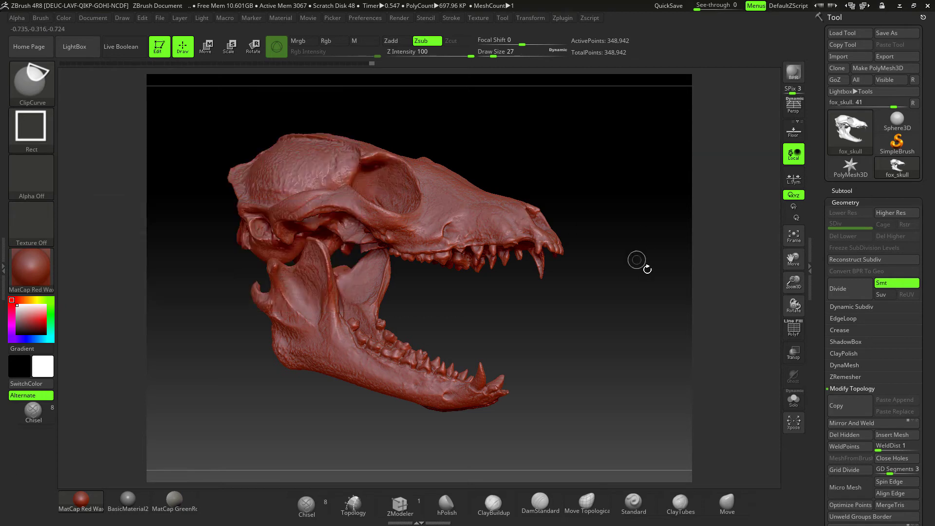
{"action": "mouse_move", "coordinate": [636, 313]}
{"action": "left_mouse_down"}
{"action": "mouse_move", "coordinate": [608, 311]}
{"action": "mouse_move", "coordinate": [620, 419]}
{"action": "left_mouse_up"}
{"action": "left_click_drag", "start_coordinate": [643, 371], "coordinate": [659, 376]}
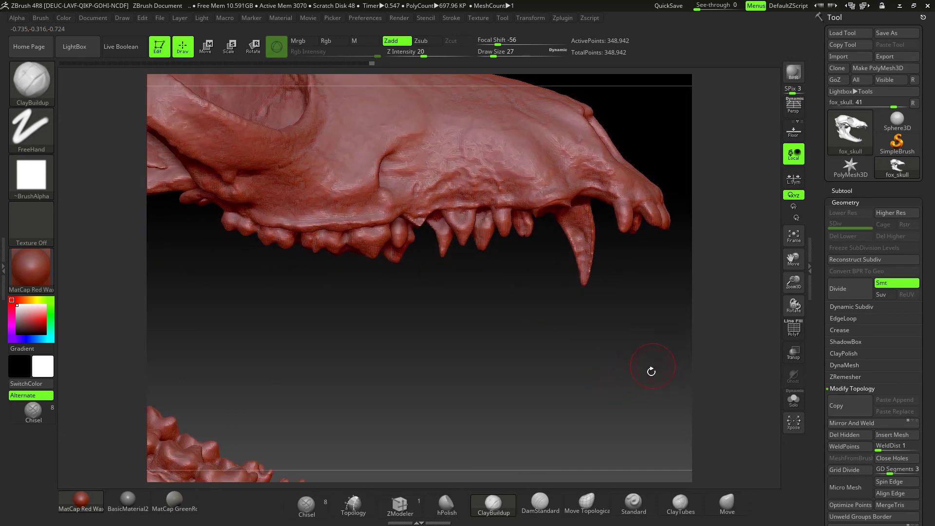